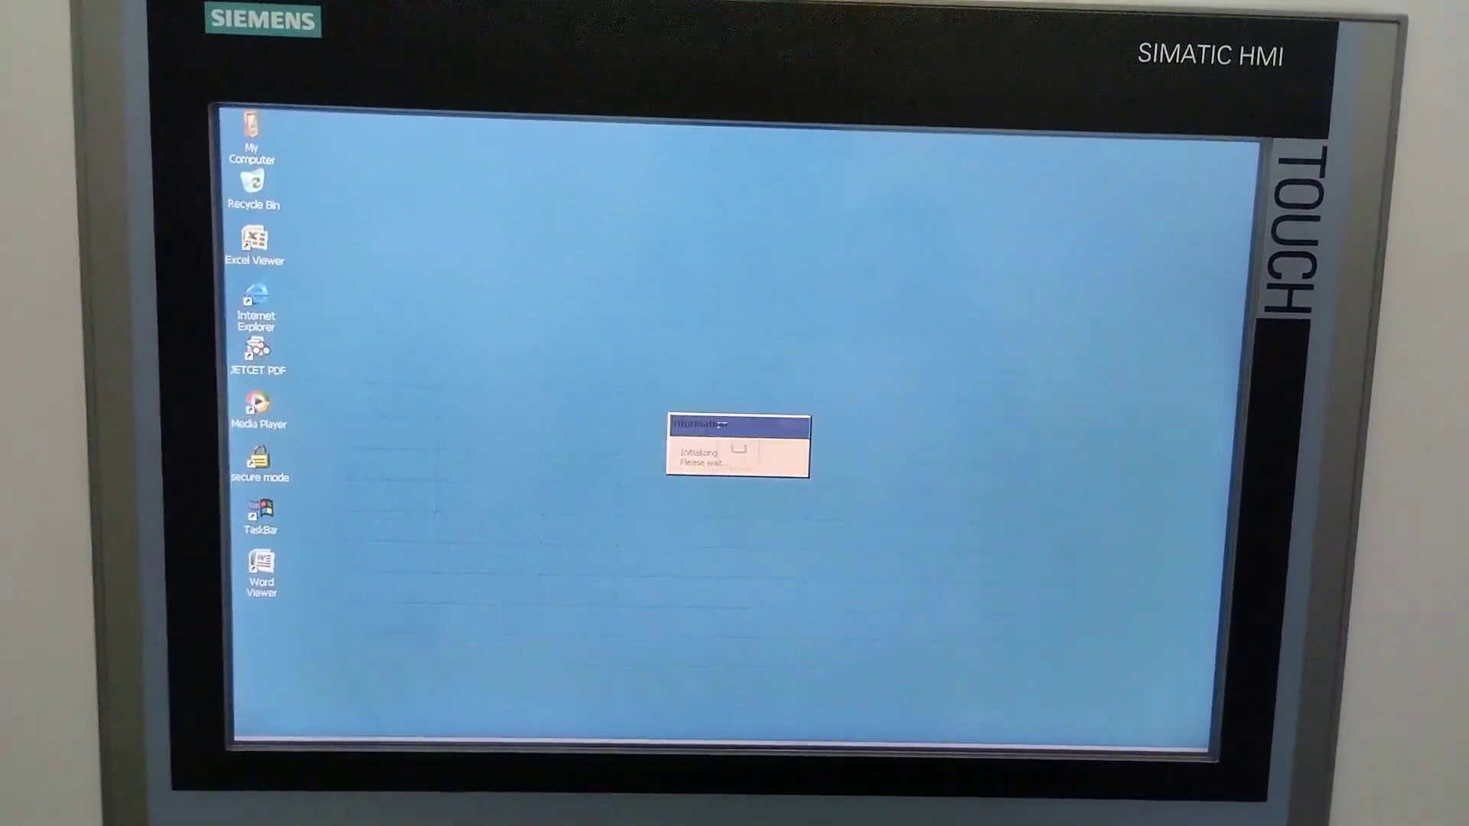
In Control Panel, check the transfer channels and the network connection IP addresses, PN_X1 192.168.0.31 and PN_X3 192.168.1.31.
left_click(735, 479)
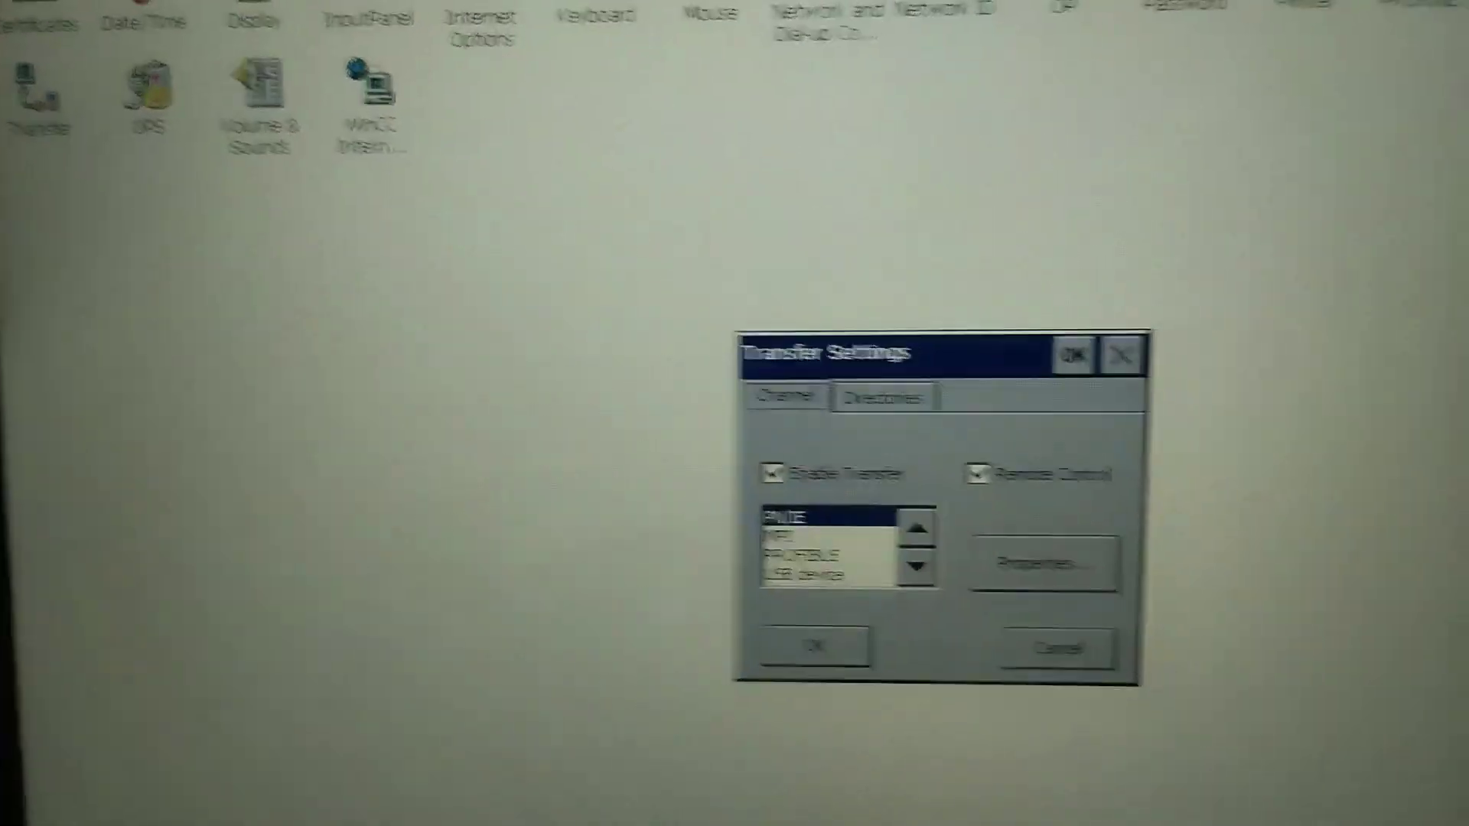
left_click(796, 573)
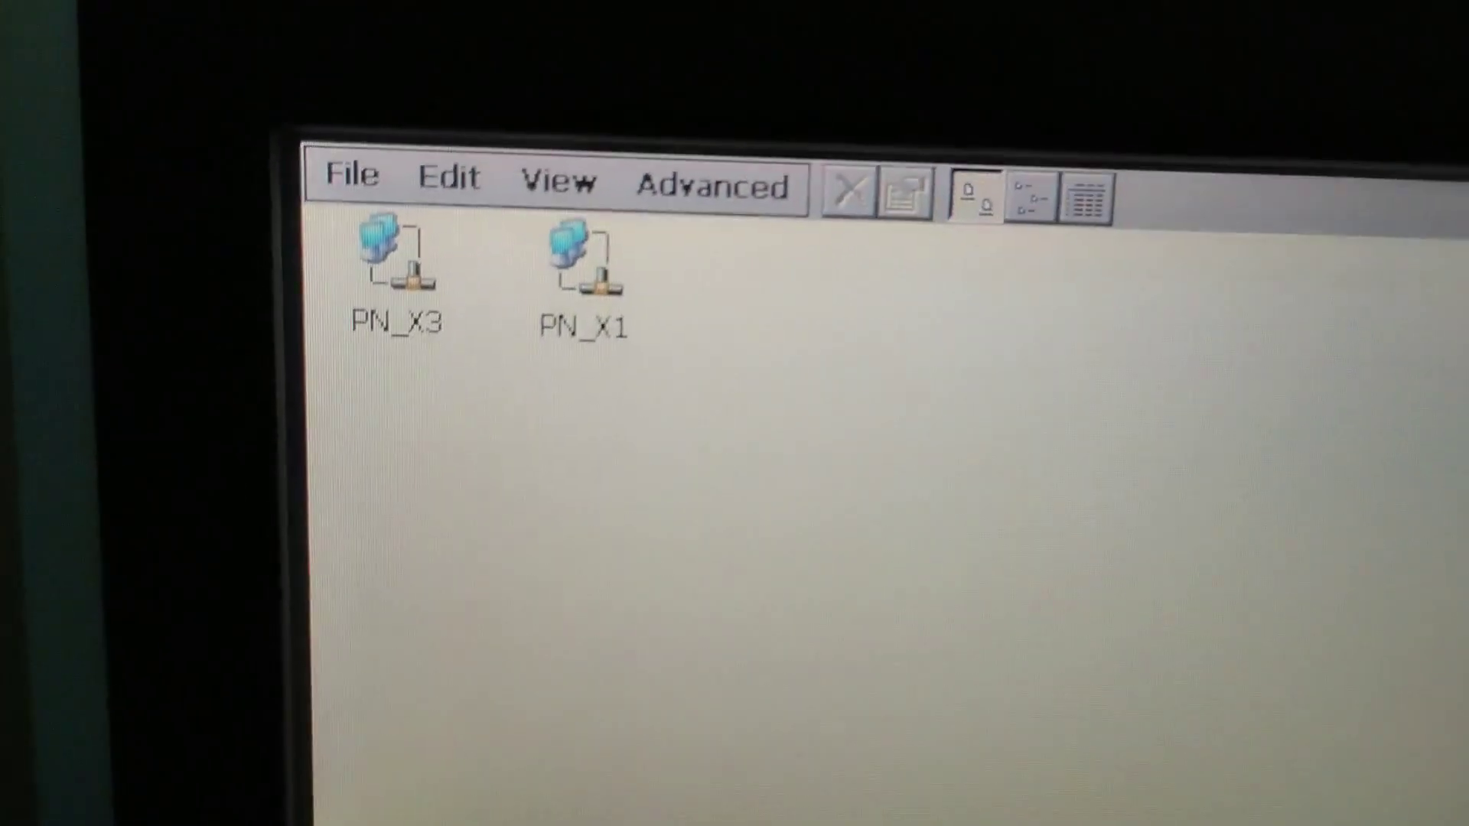
left_click(437, 363)
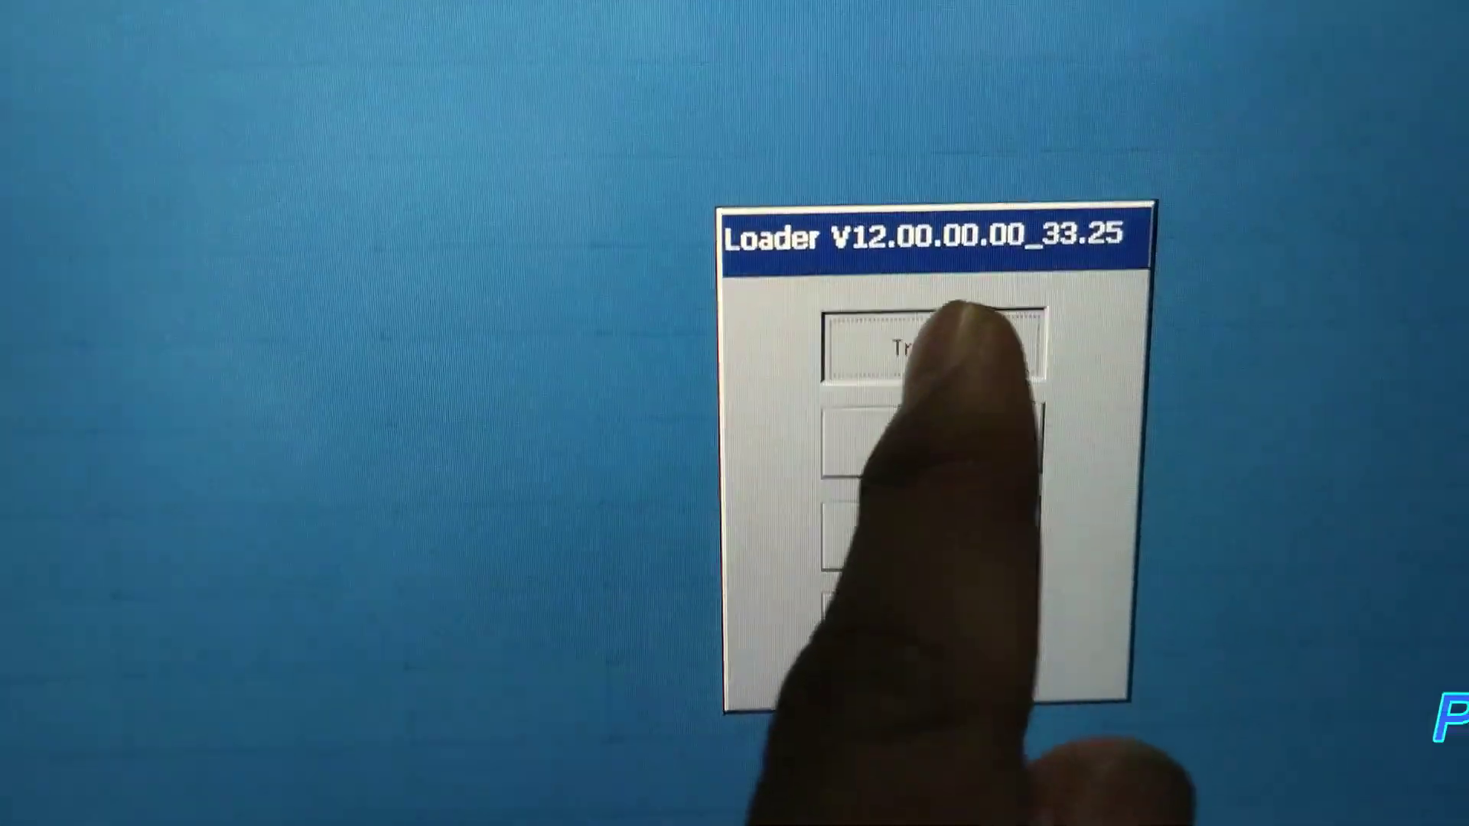
Put the panel in Transfer mode ('Connecting to host') and launch SIMATIC ProSave on the PC.
left_click(930, 349)
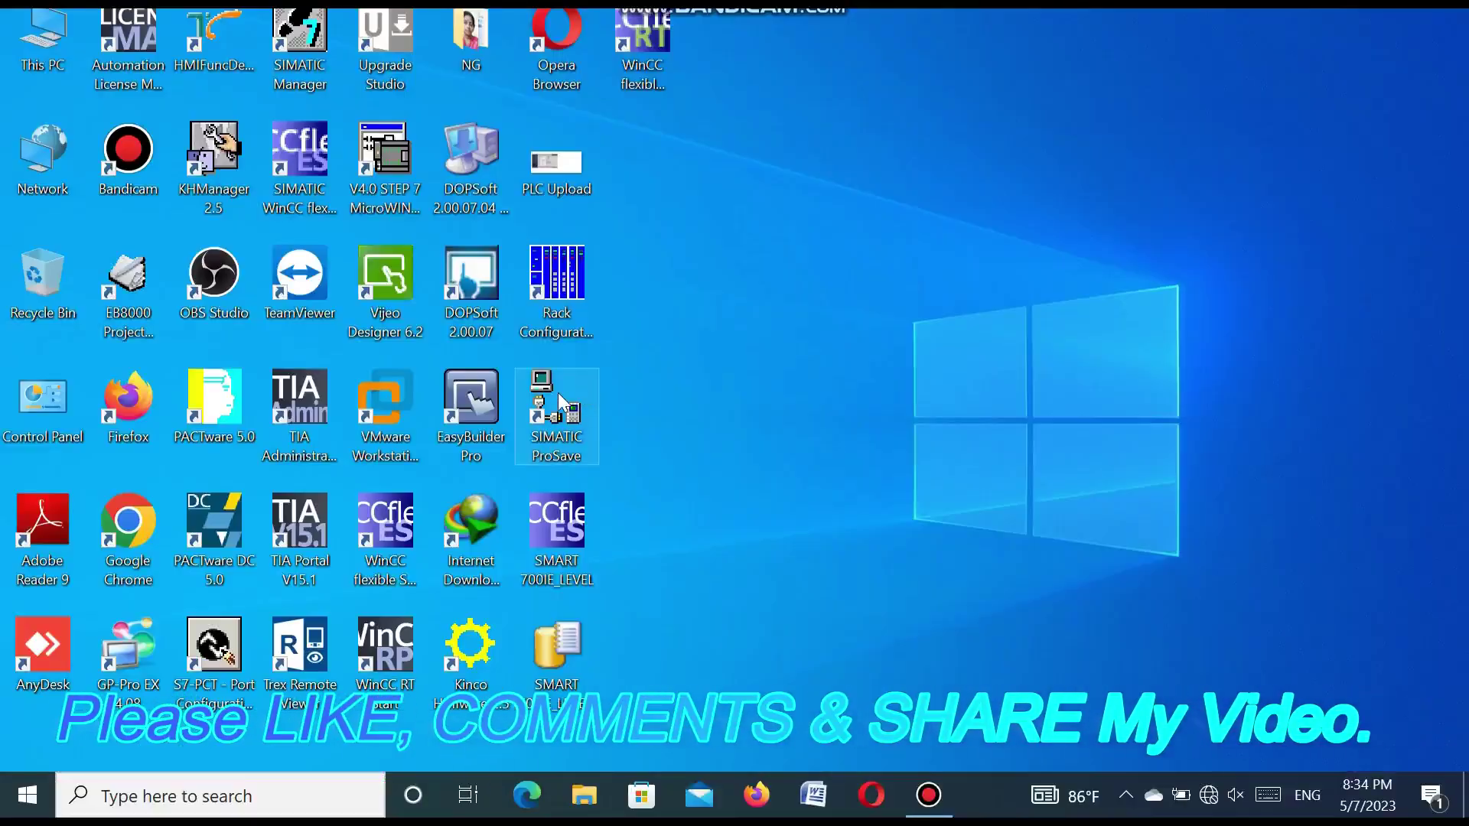
double_click(564, 401)
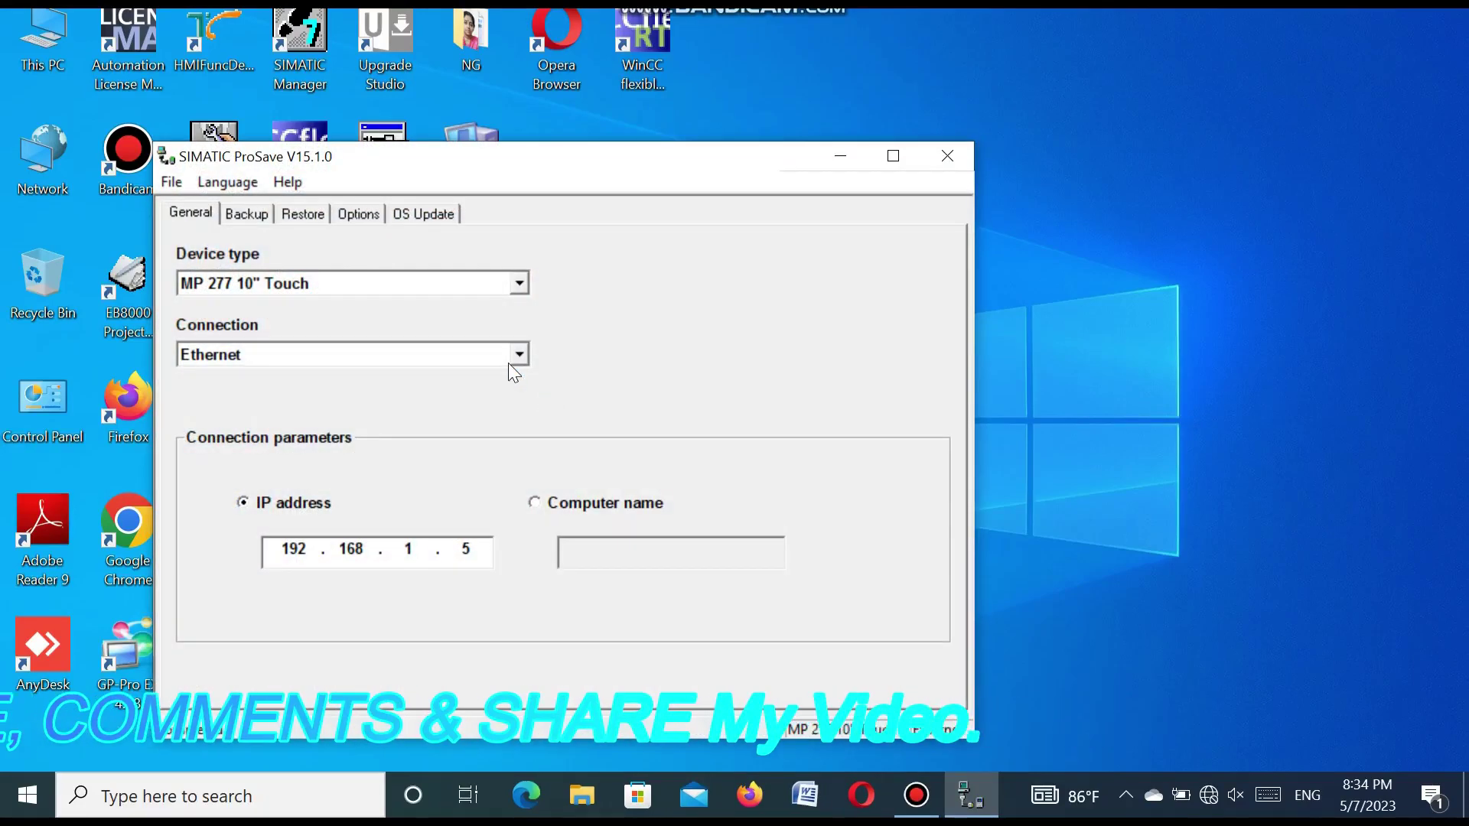
Set the ProSave device type to TP1500 Comfort.
left_click(520, 283)
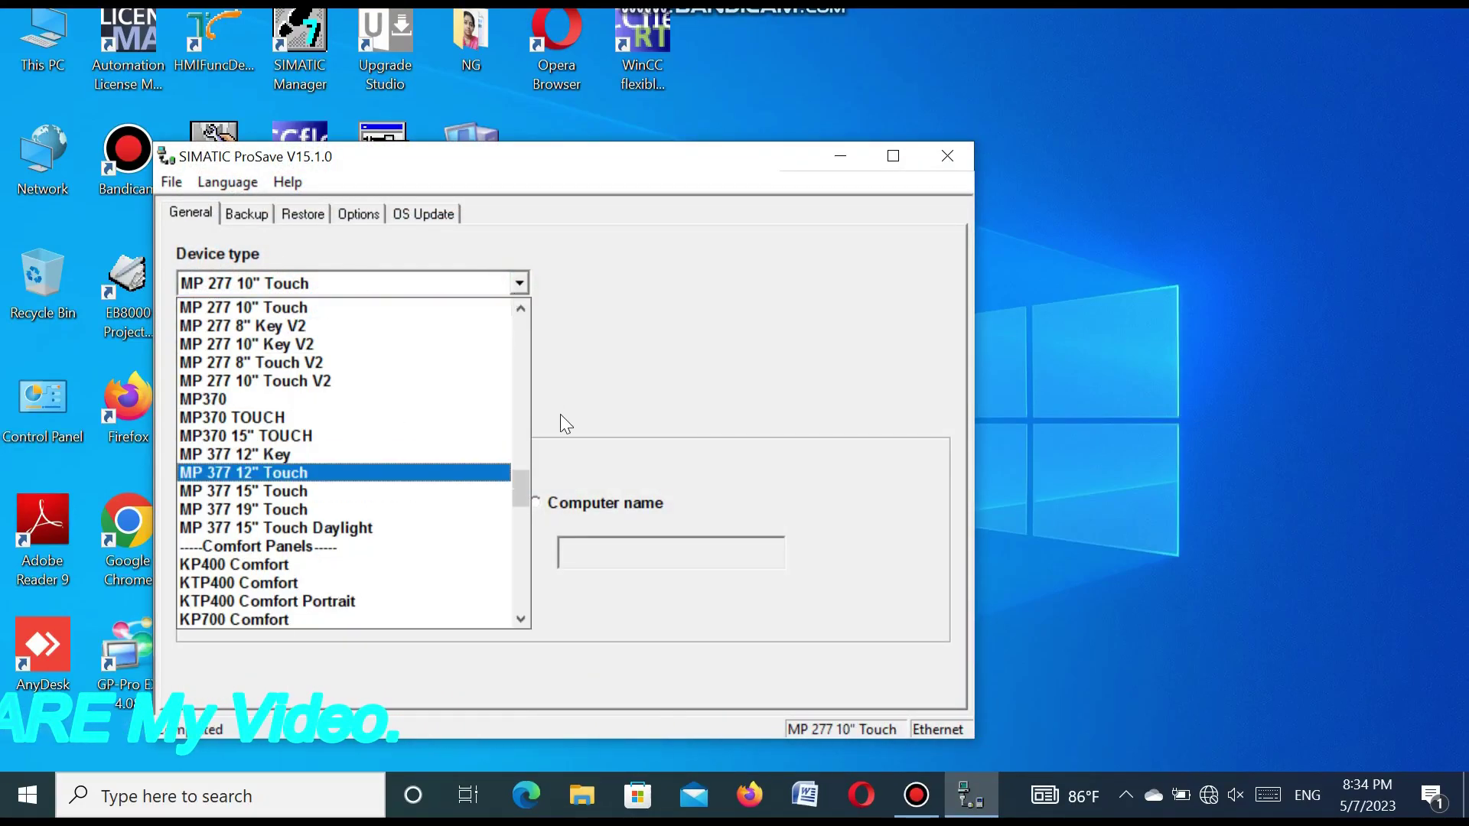
scroll(517, 560, "down", 11)
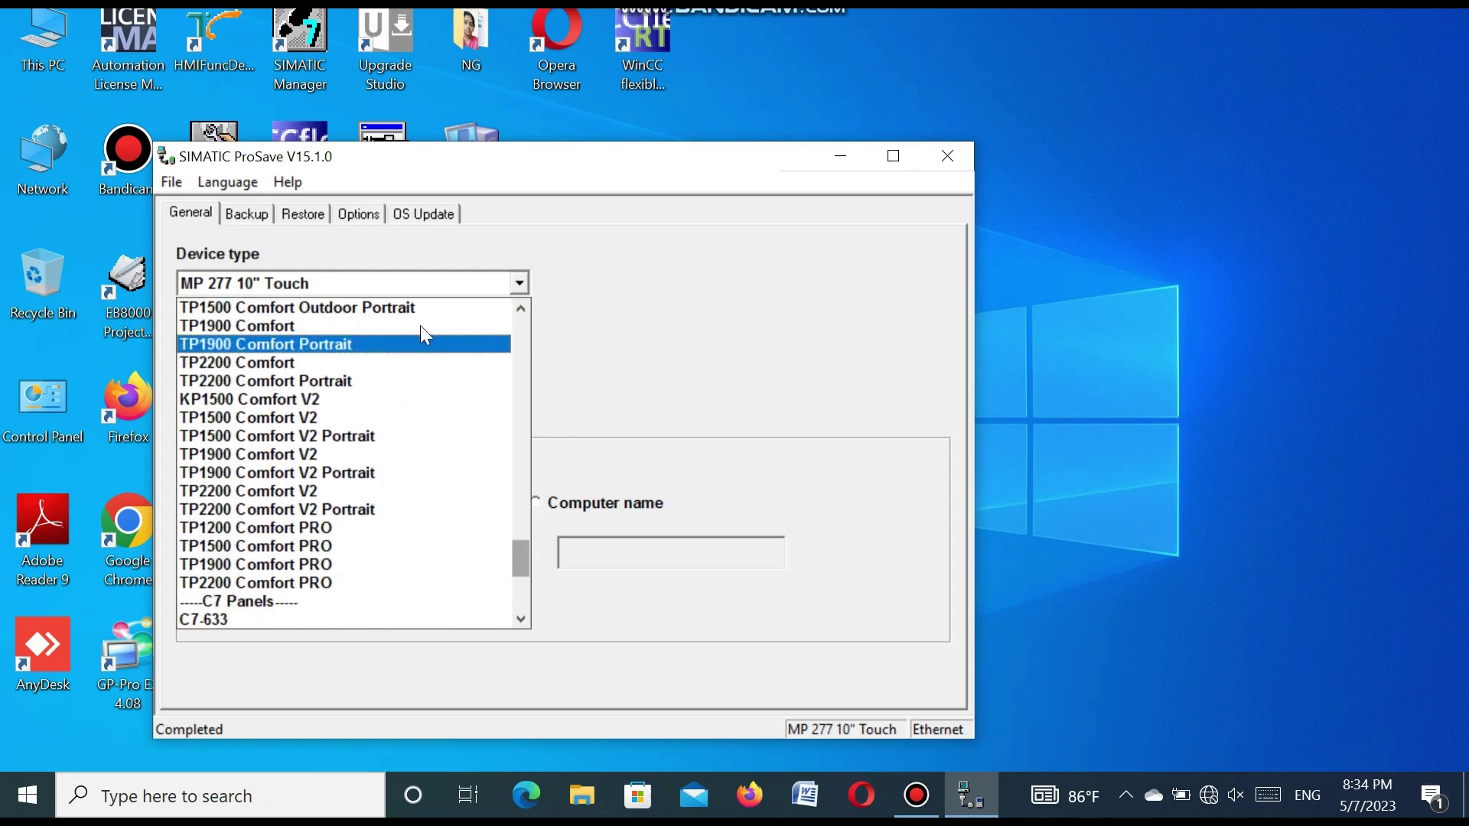
left_click(521, 308)
left_click(521, 309)
left_click(521, 308)
left_click(521, 308)
left_click(521, 309)
left_click(521, 309)
left_click(521, 308)
left_click(521, 308)
left_click(521, 308)
left_click(521, 308)
left_click(521, 308)
left_click(521, 309)
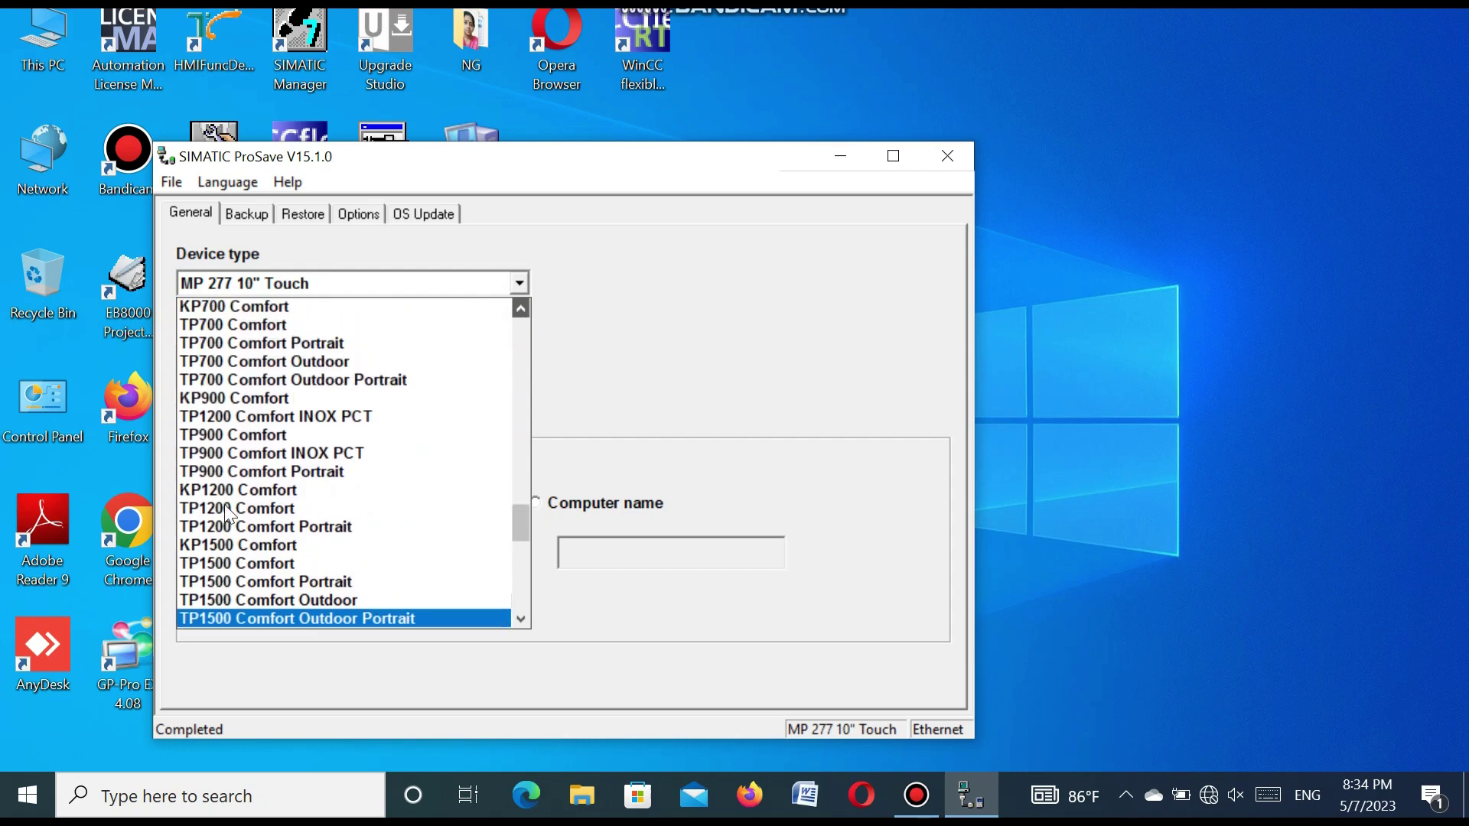
left_click(233, 565)
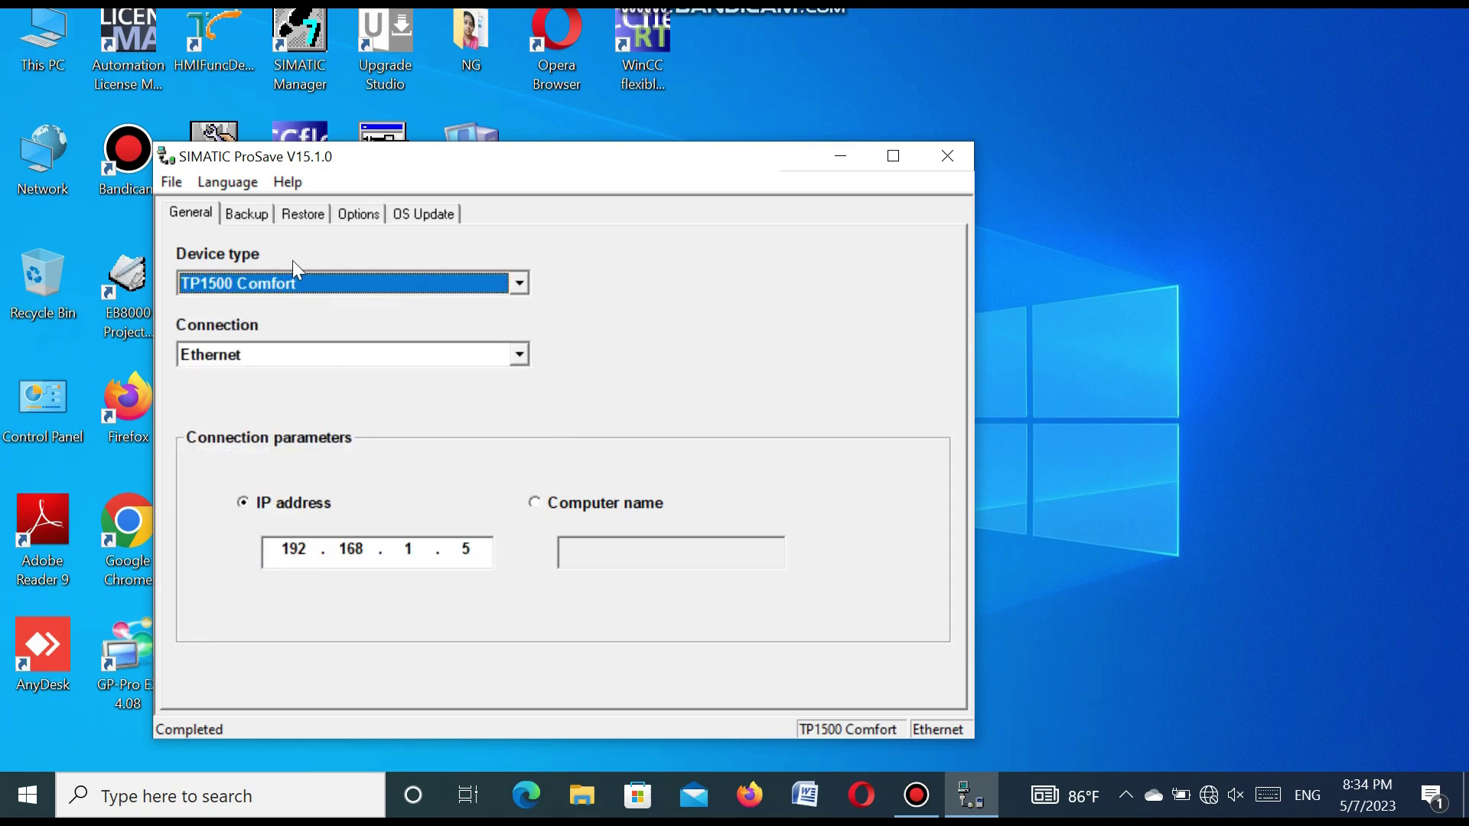
Keep Ethernet as the connection type and view the Backup settings.
left_click(522, 349)
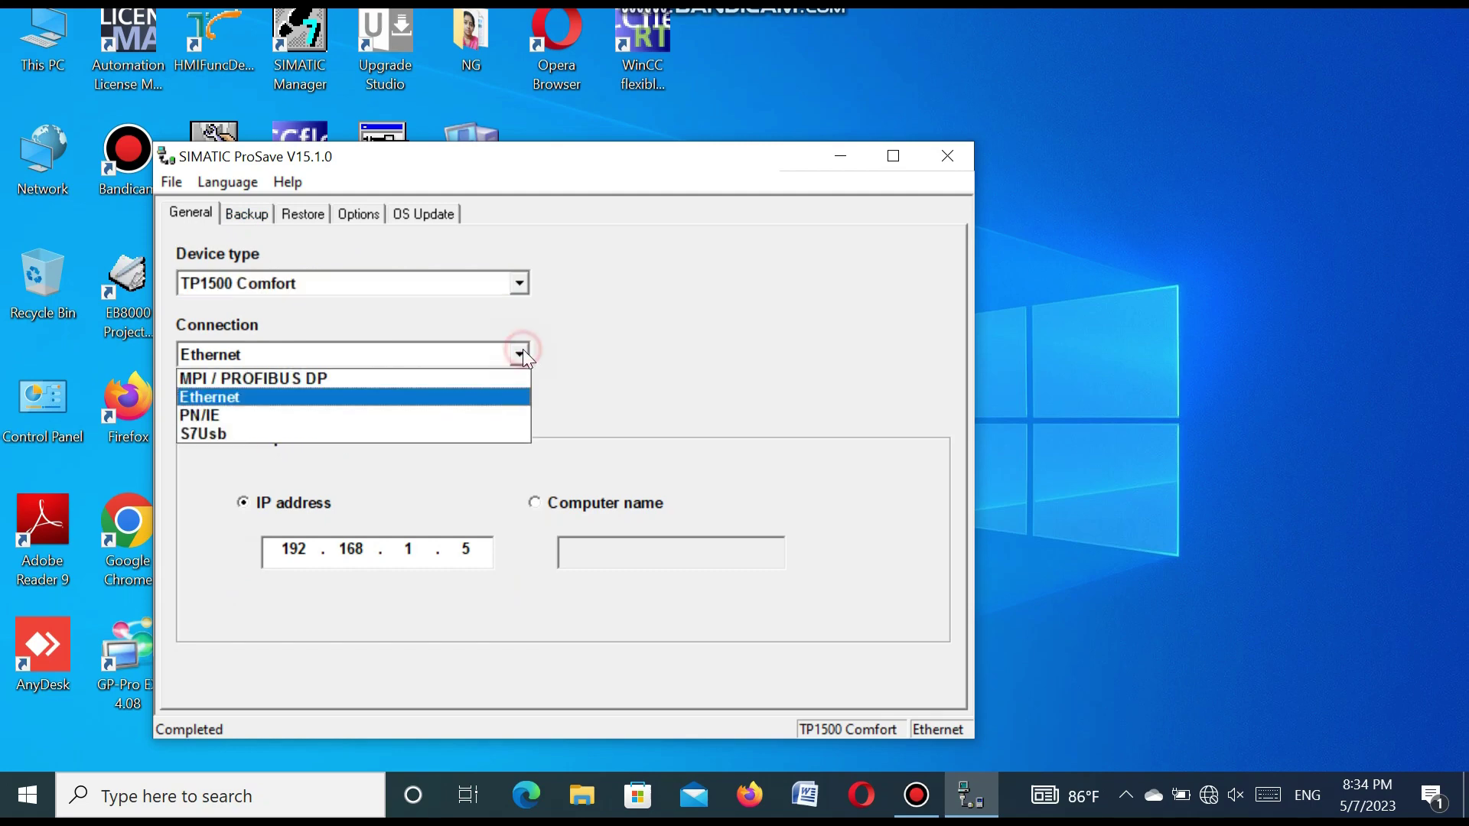
left_click(208, 404)
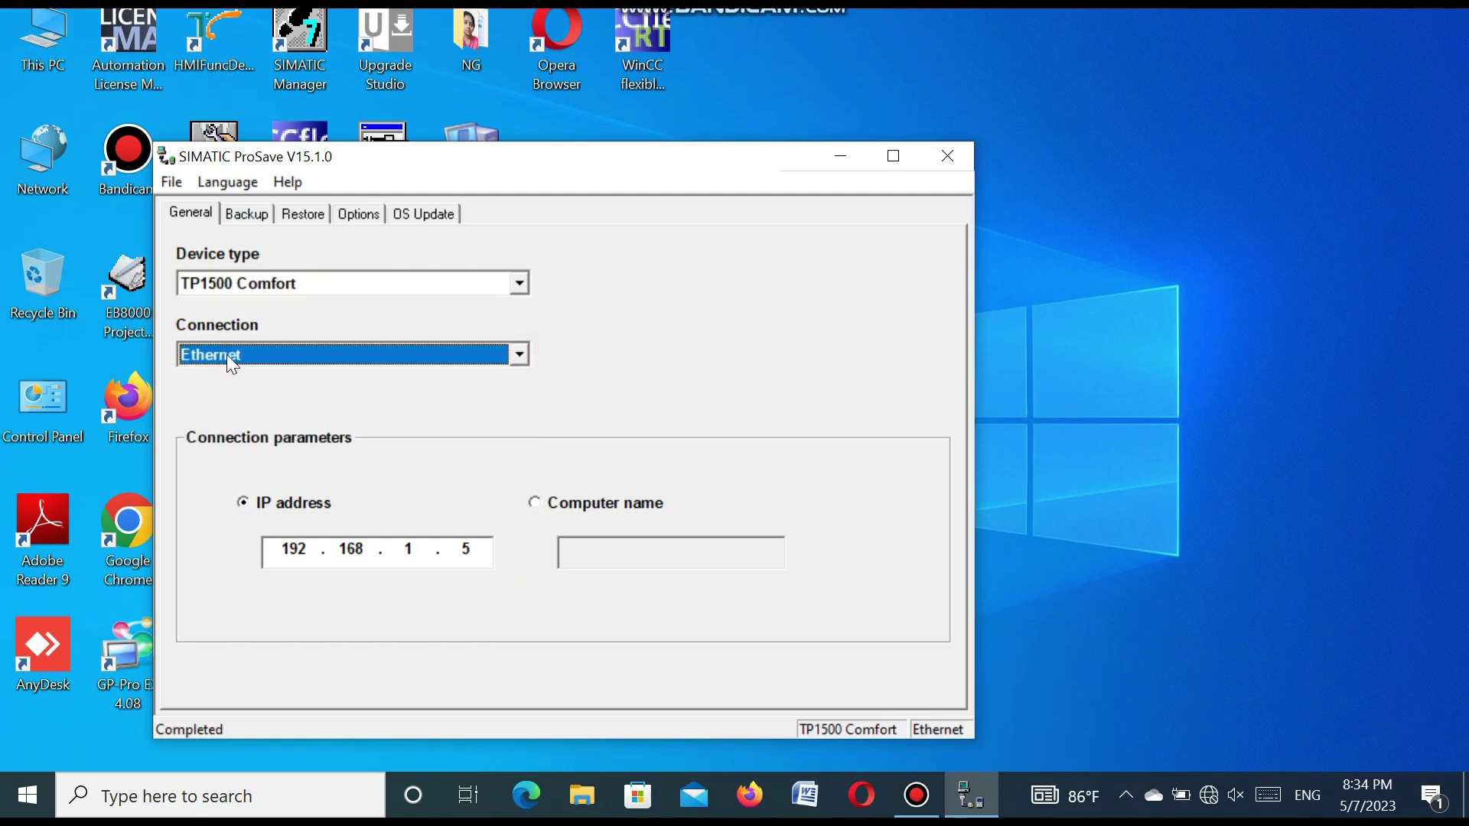
left_click(245, 218)
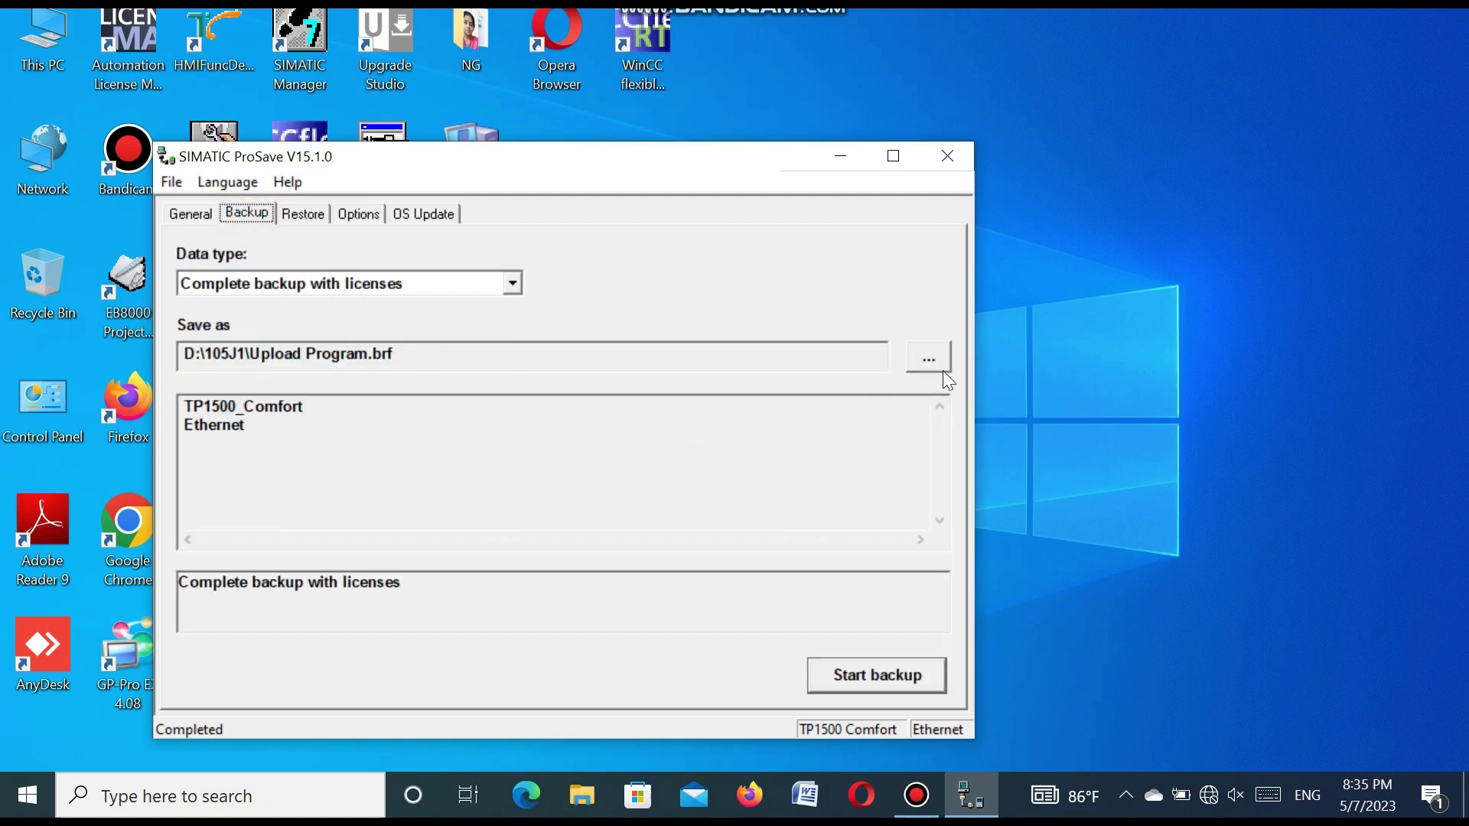
Set the backup file to Upload Program.brf in D:\105J1, then return to the General tab.
left_click(924, 360)
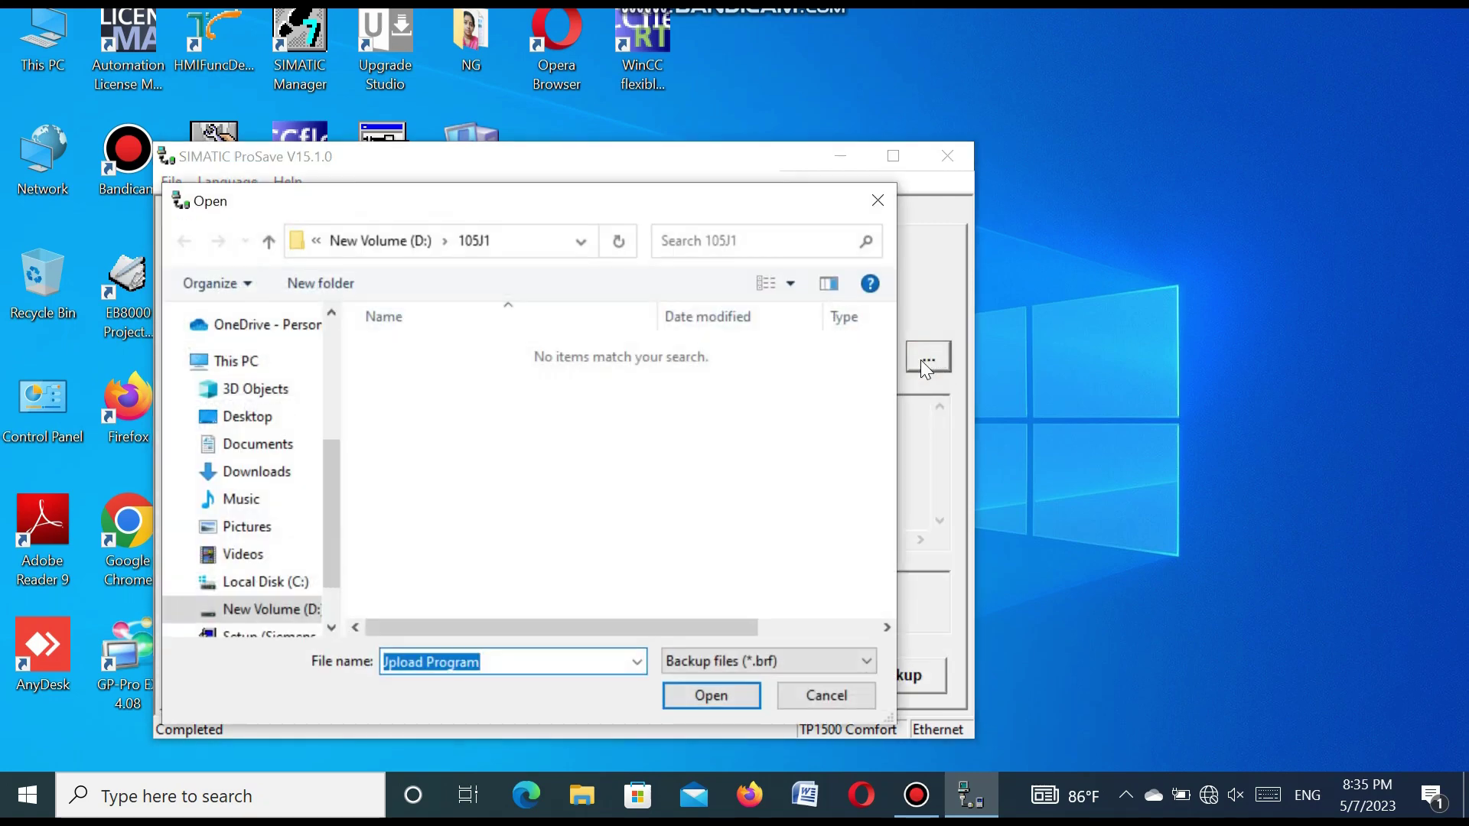
left_click(788, 658)
left_click(788, 656)
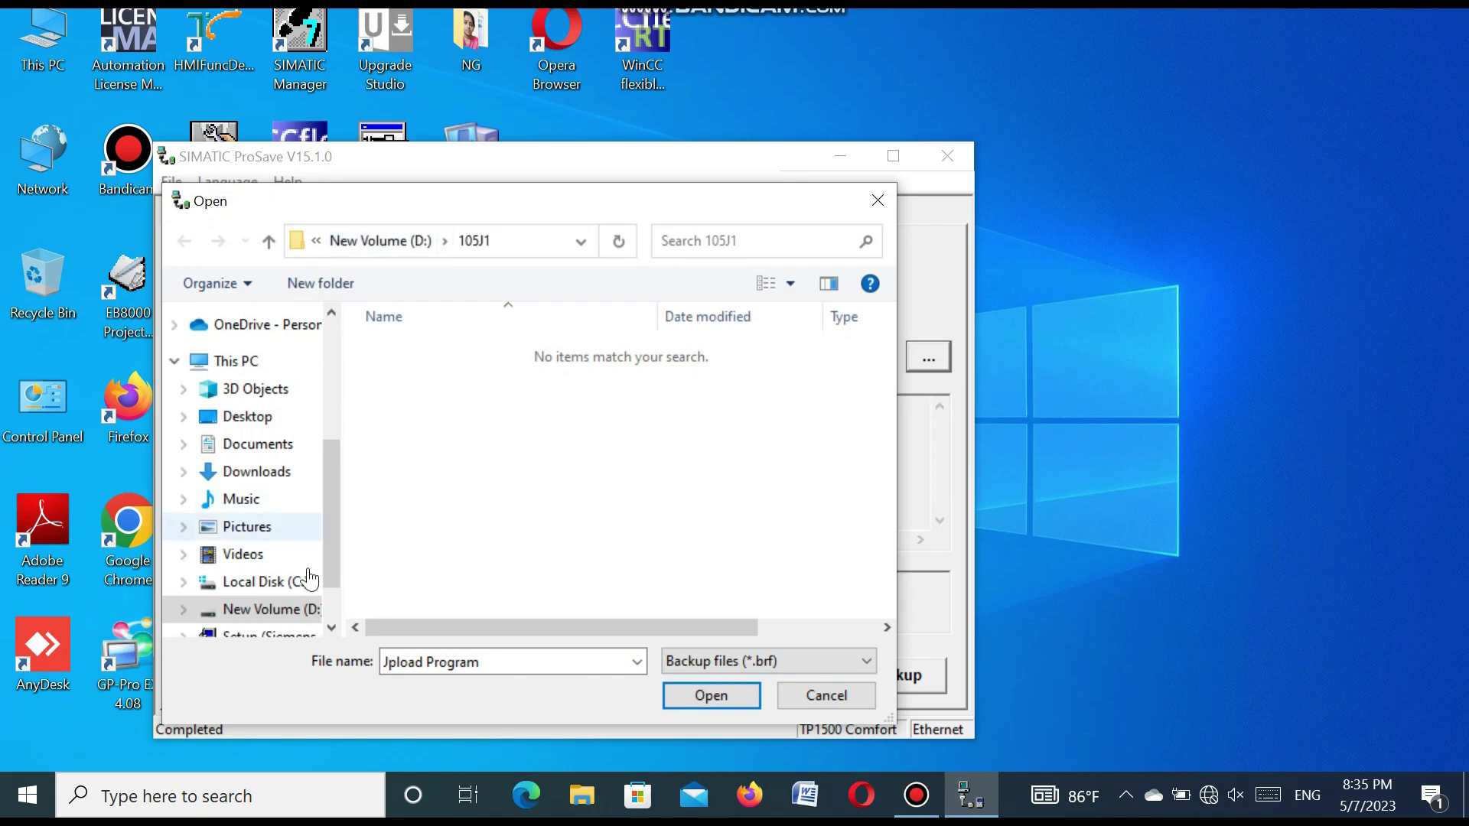
scroll(337, 626, "down", 1)
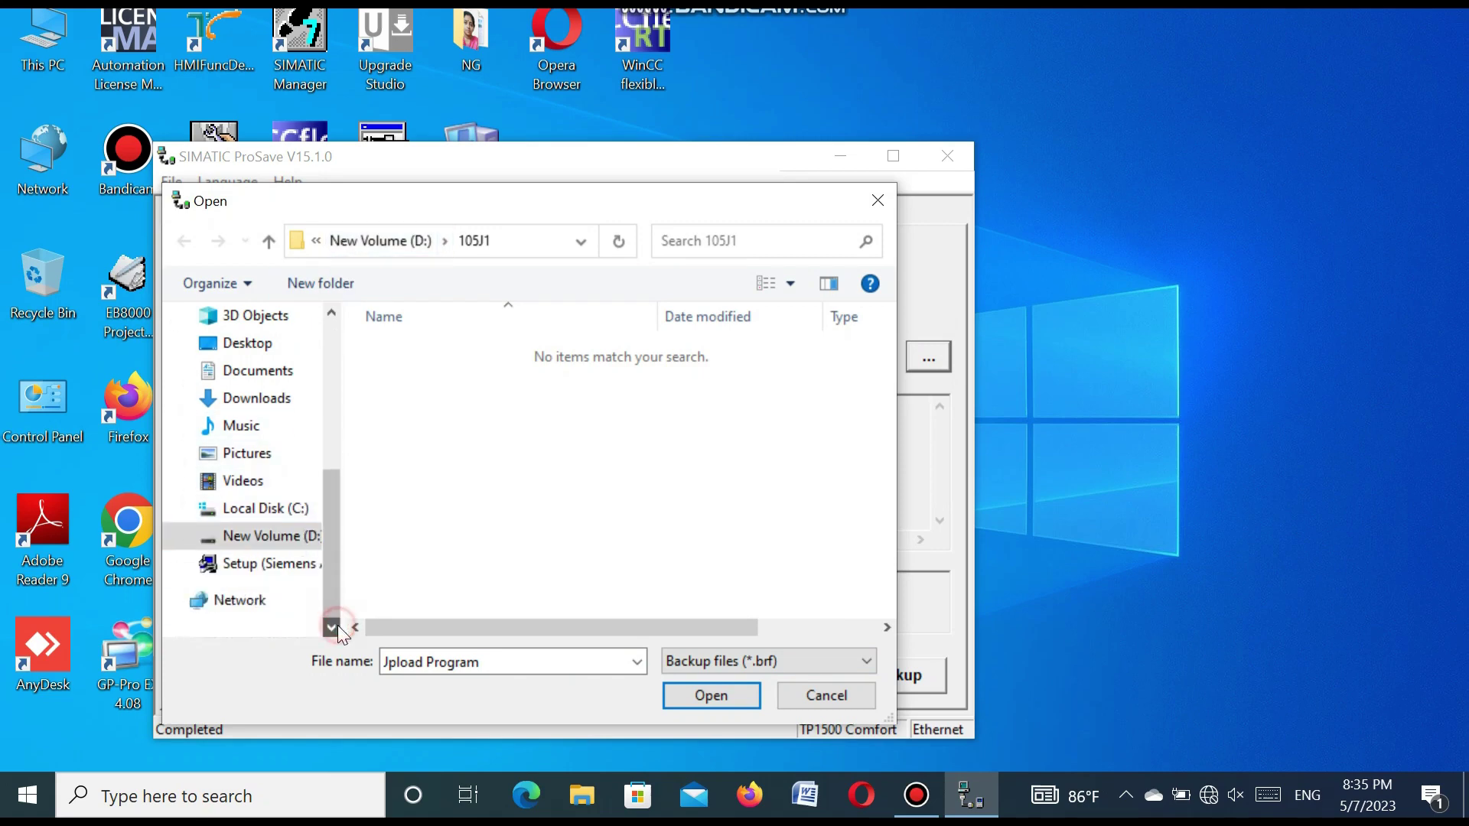
left_click(271, 535)
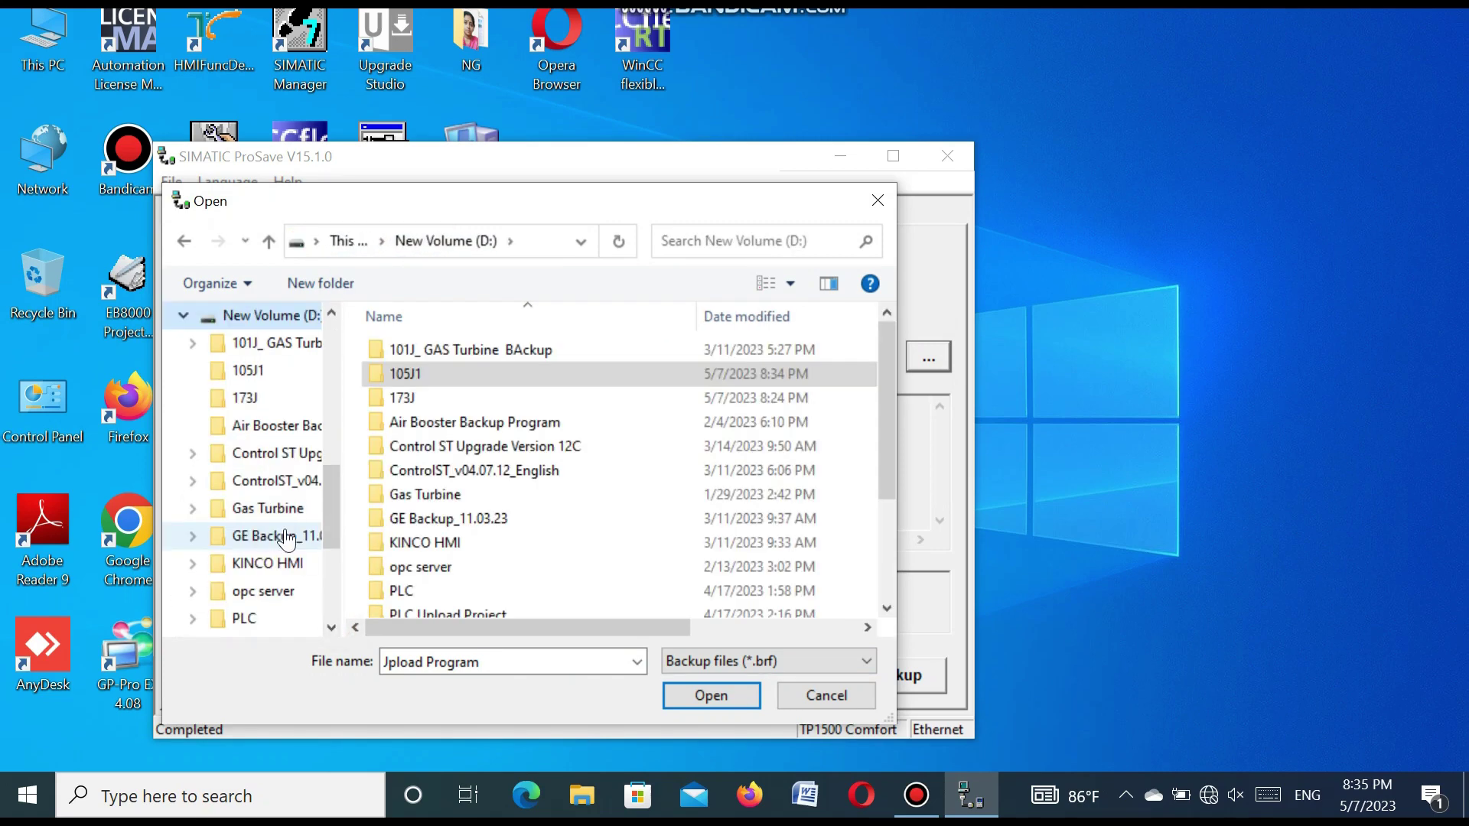
double_click(440, 370)
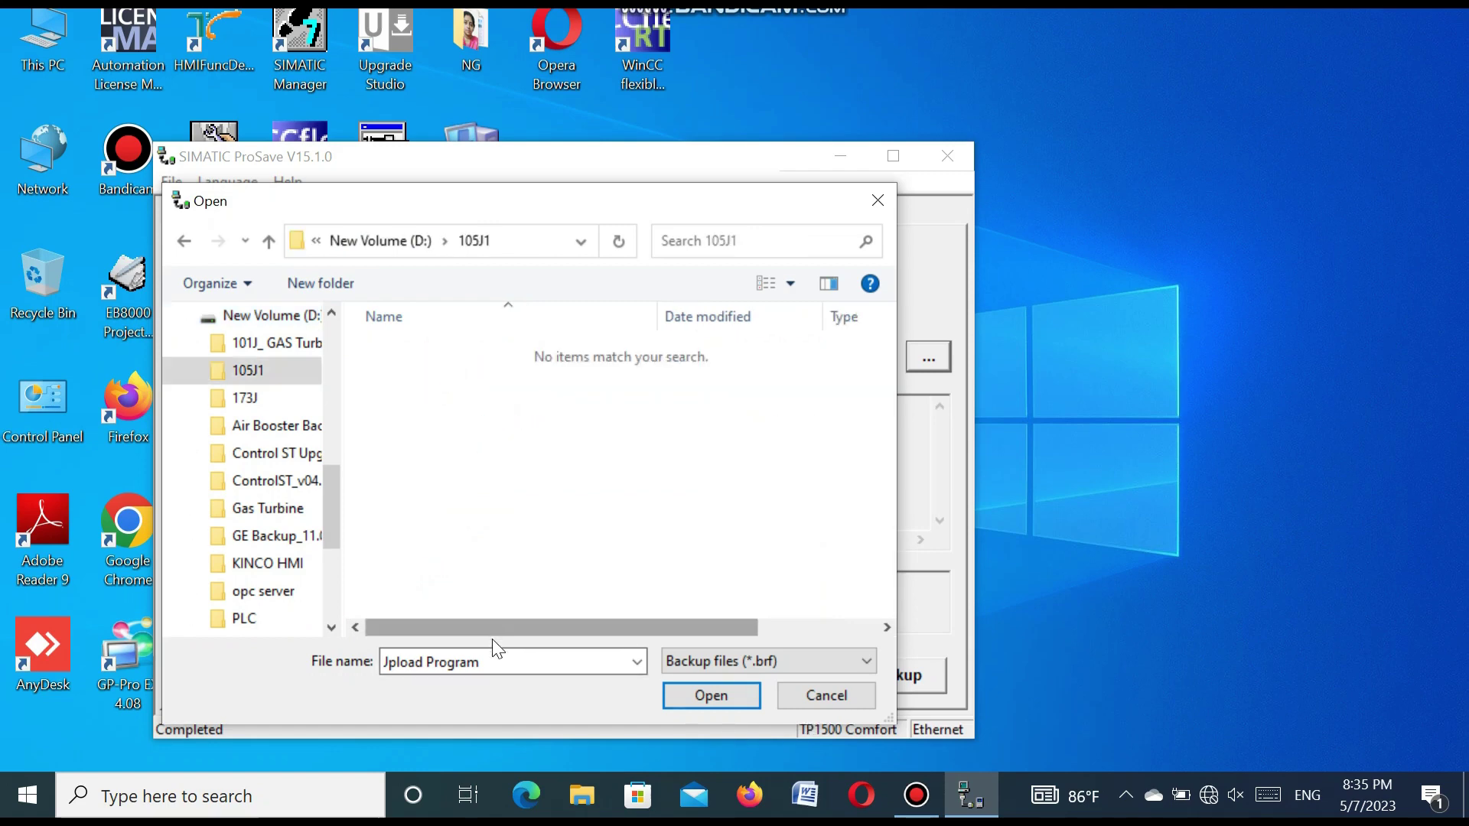
left_click(712, 696)
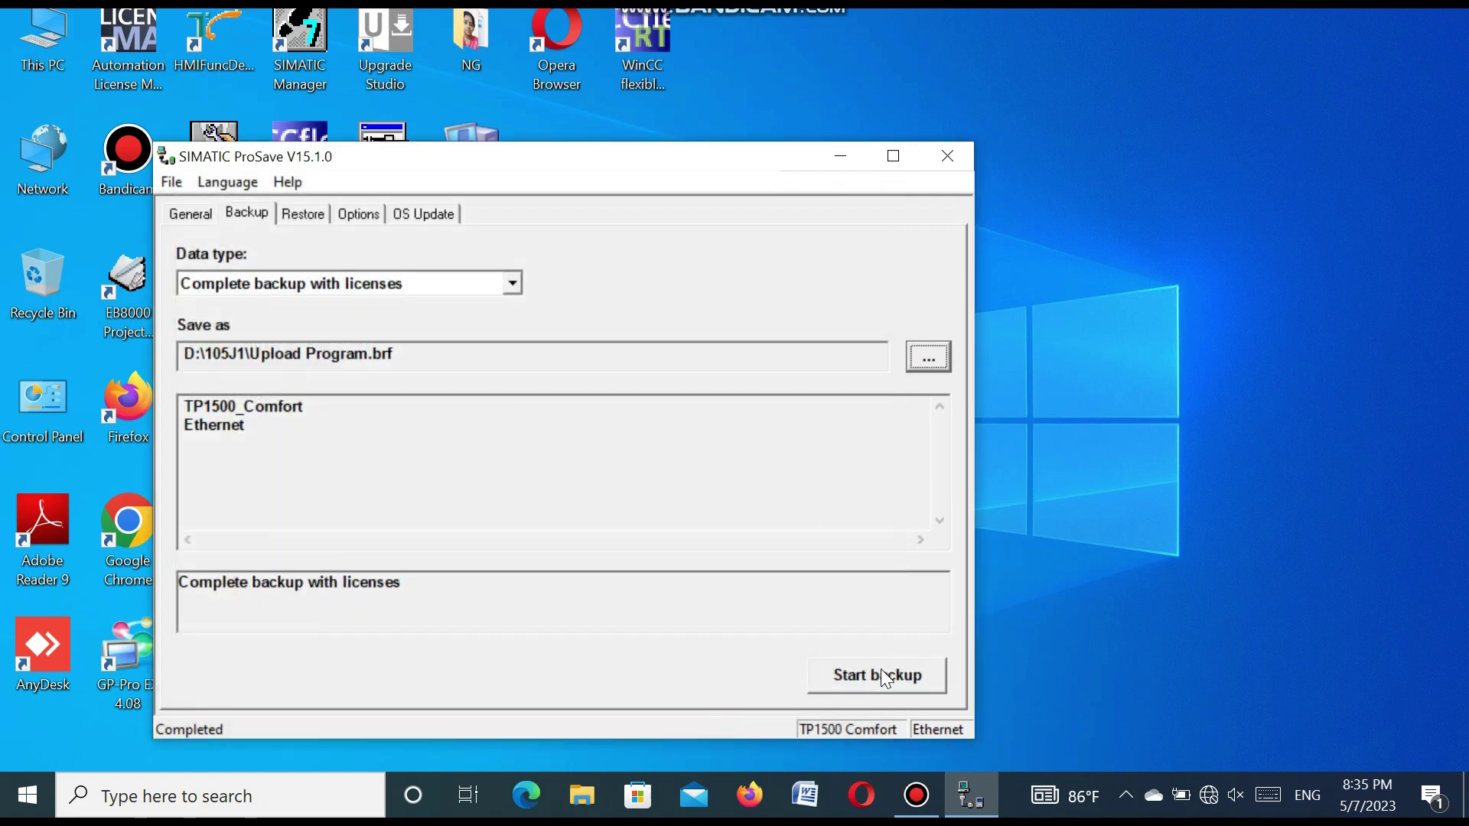
left_click(187, 215)
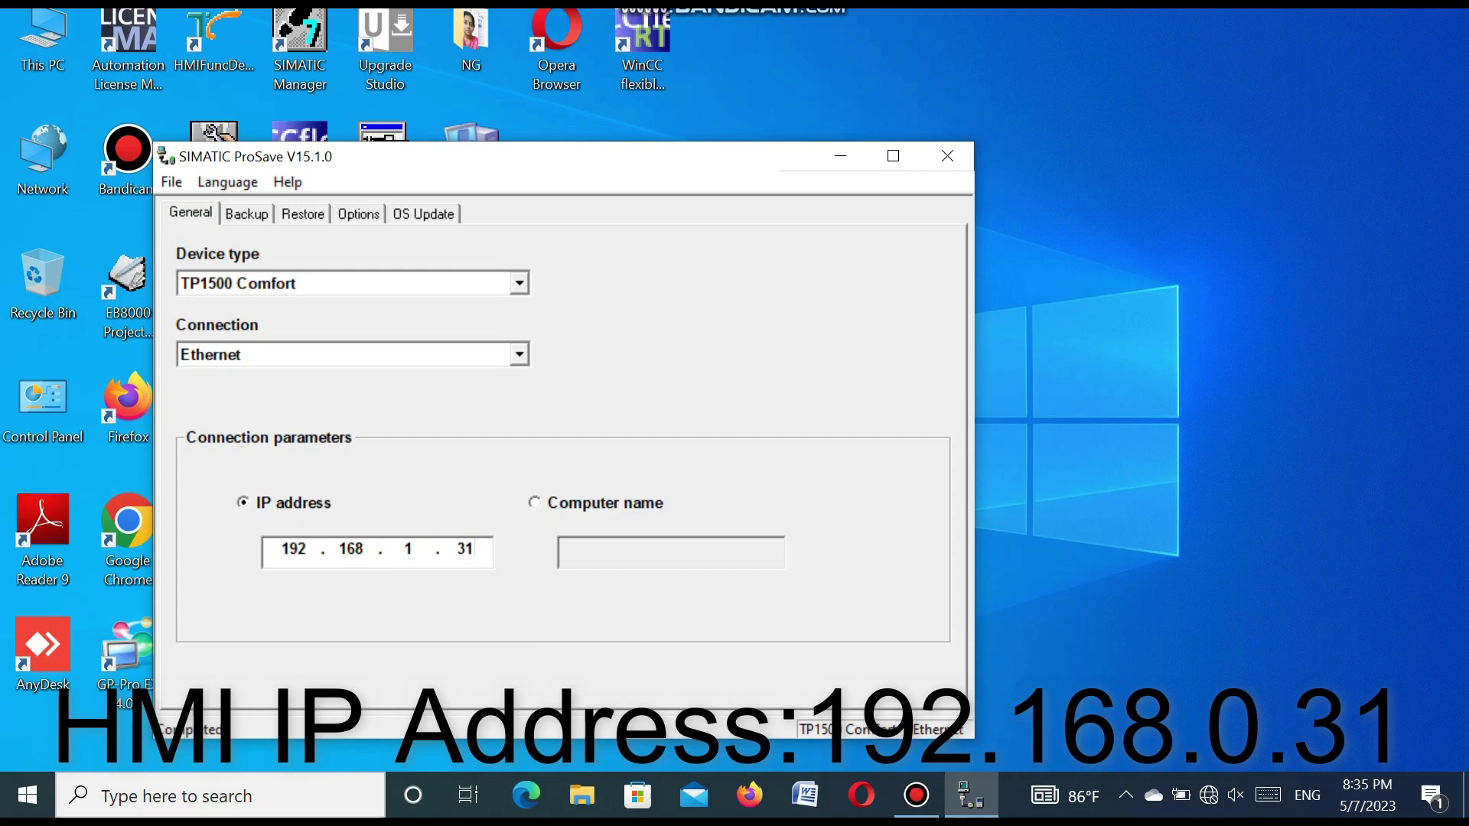
Attempt the complete backup to 192.168.1.31 and dismiss the connection failure error.
left_click(246, 215)
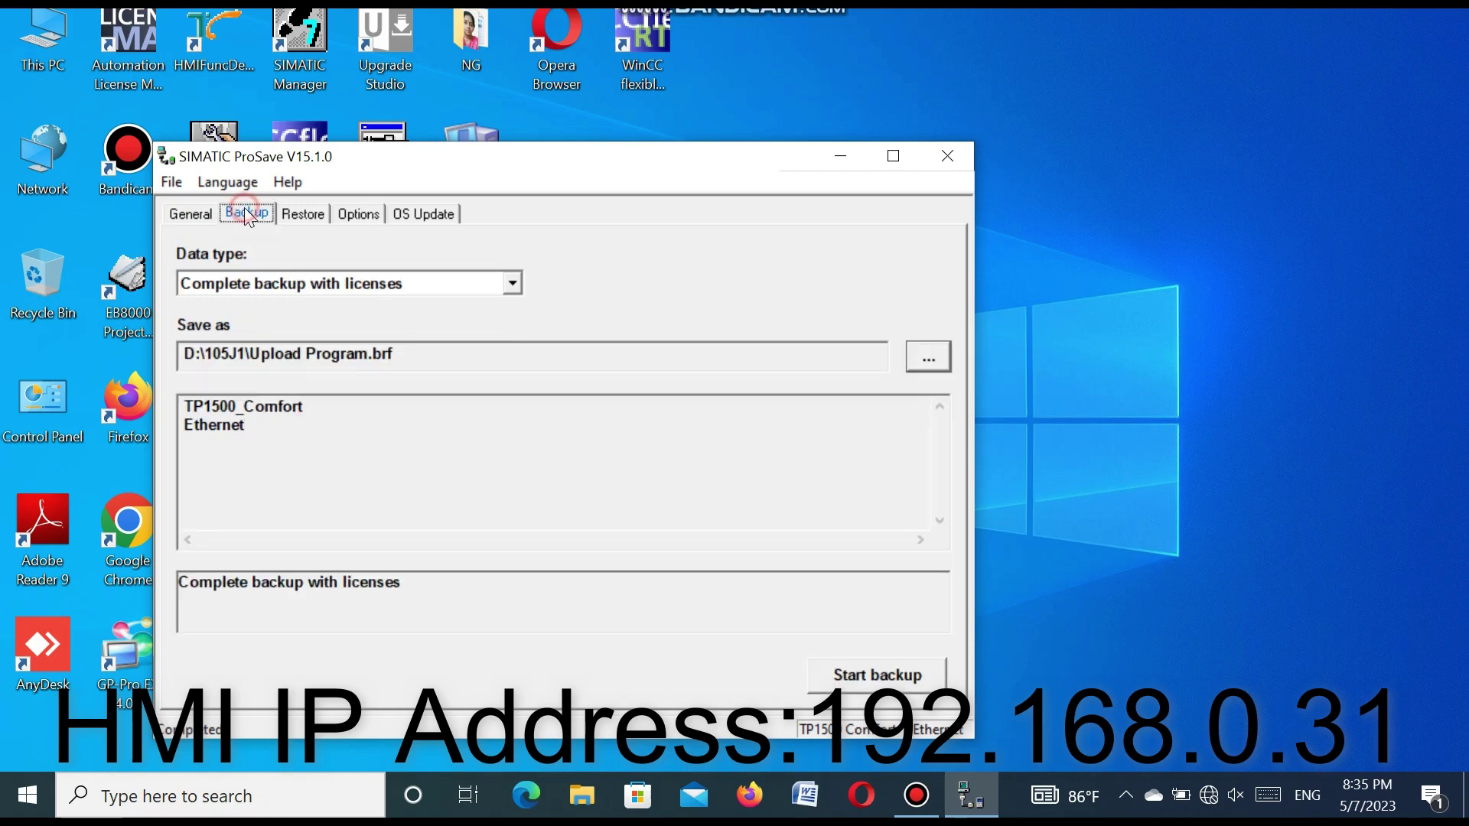
left_click(851, 678)
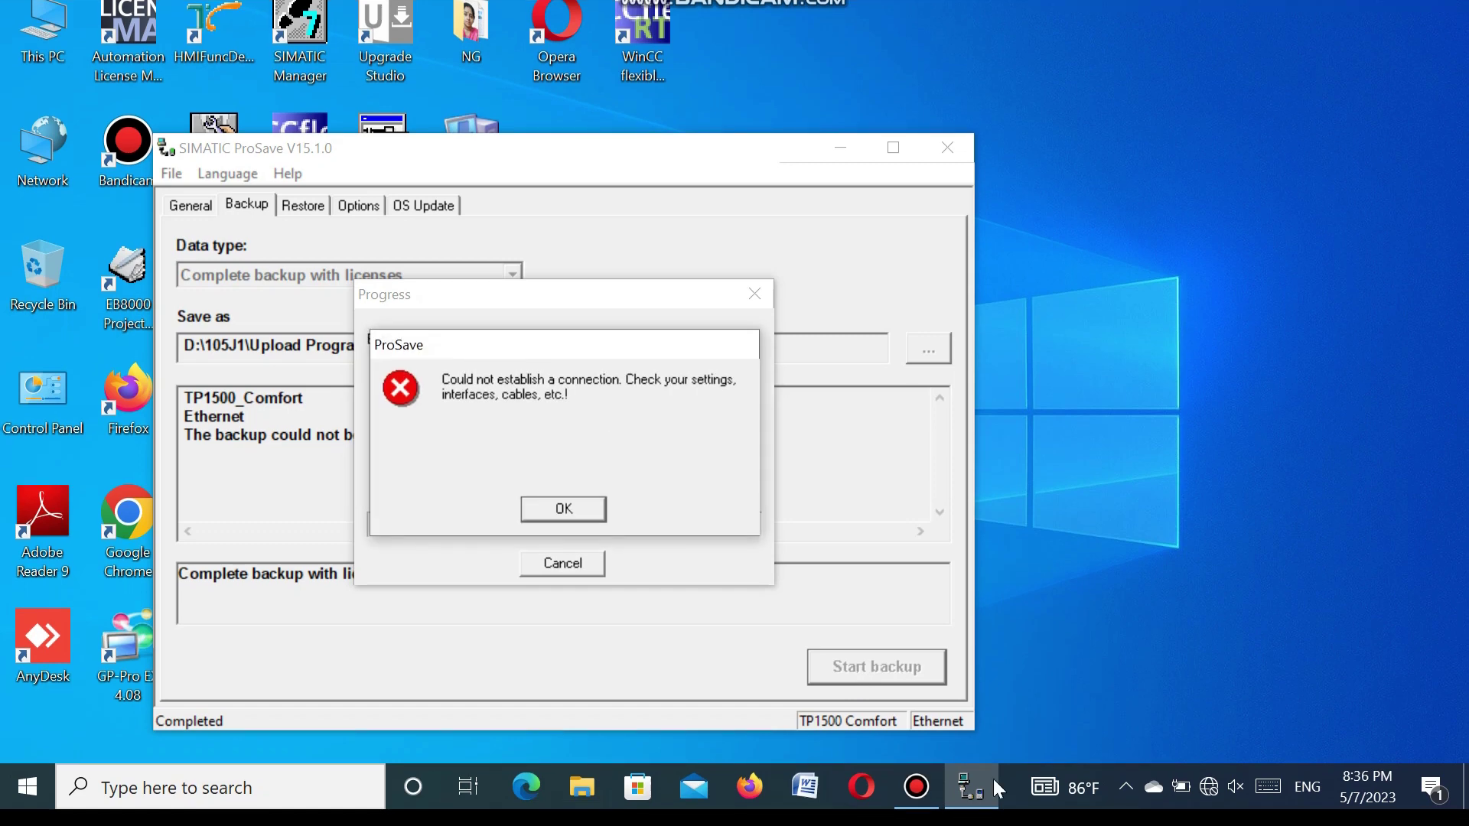
left_click(576, 507)
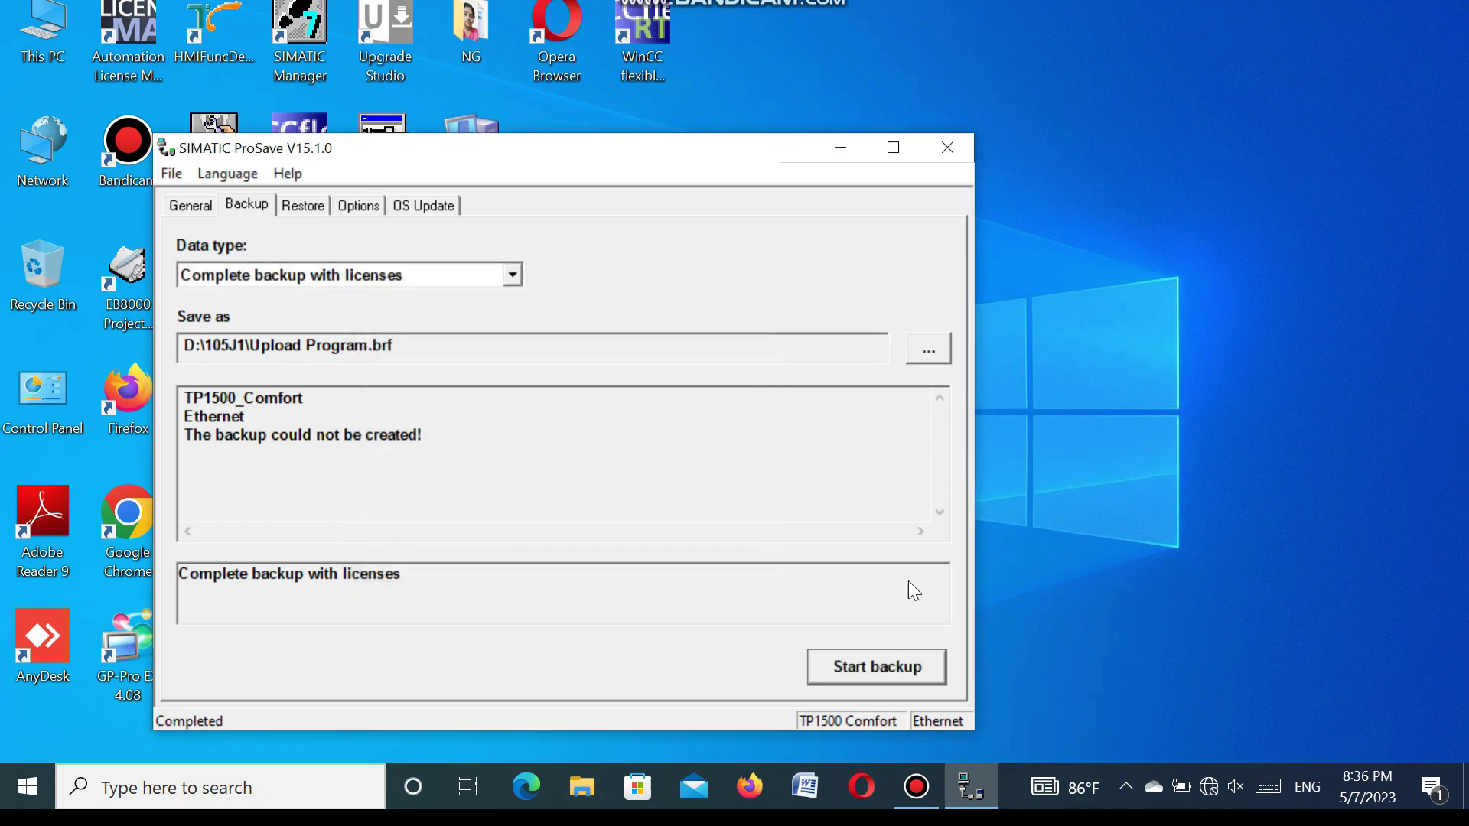
Open the PC's Windows Ethernet settings from the tray network icon.
left_click(1210, 794)
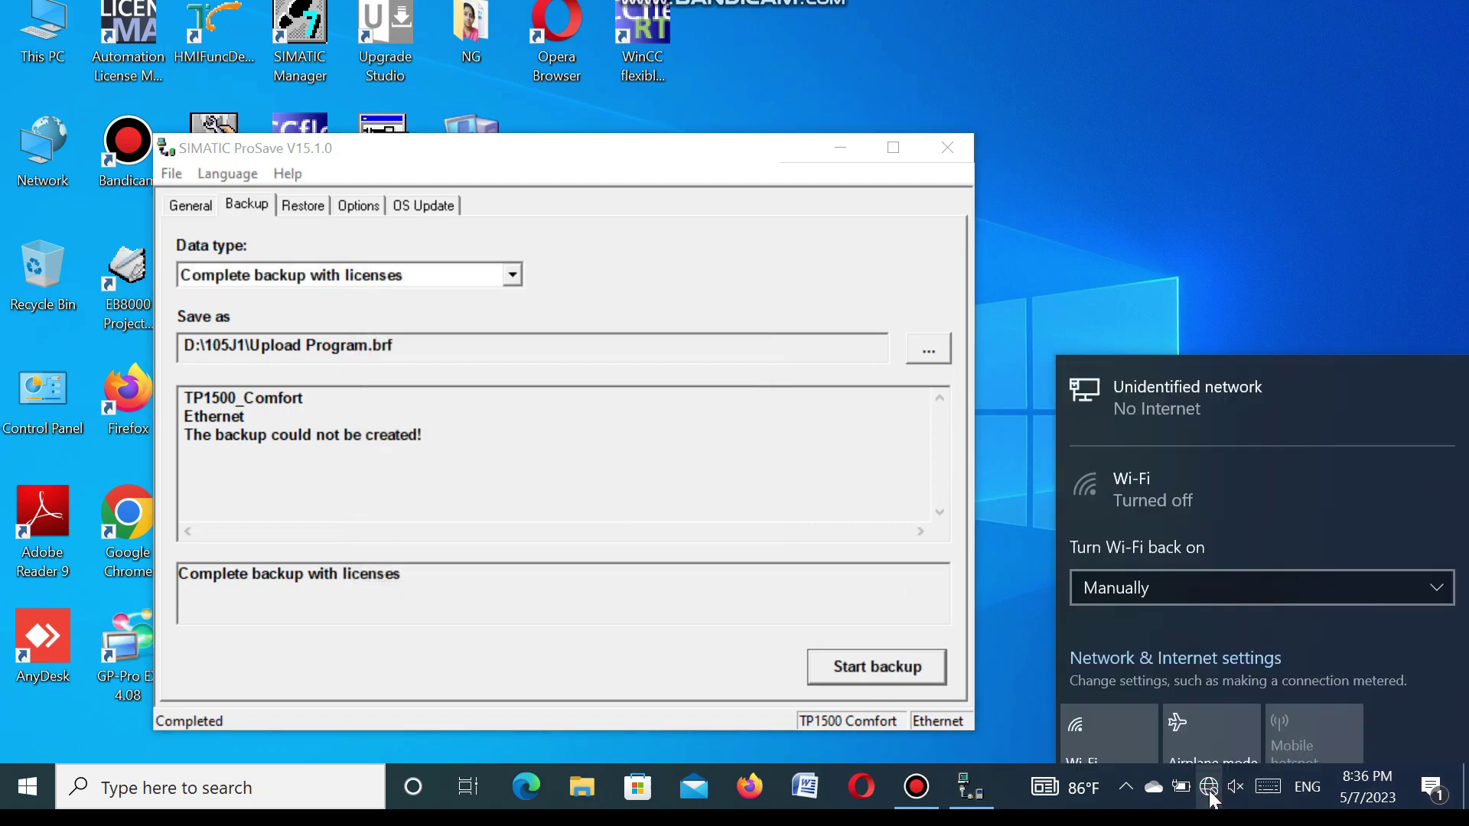
left_click(1163, 380)
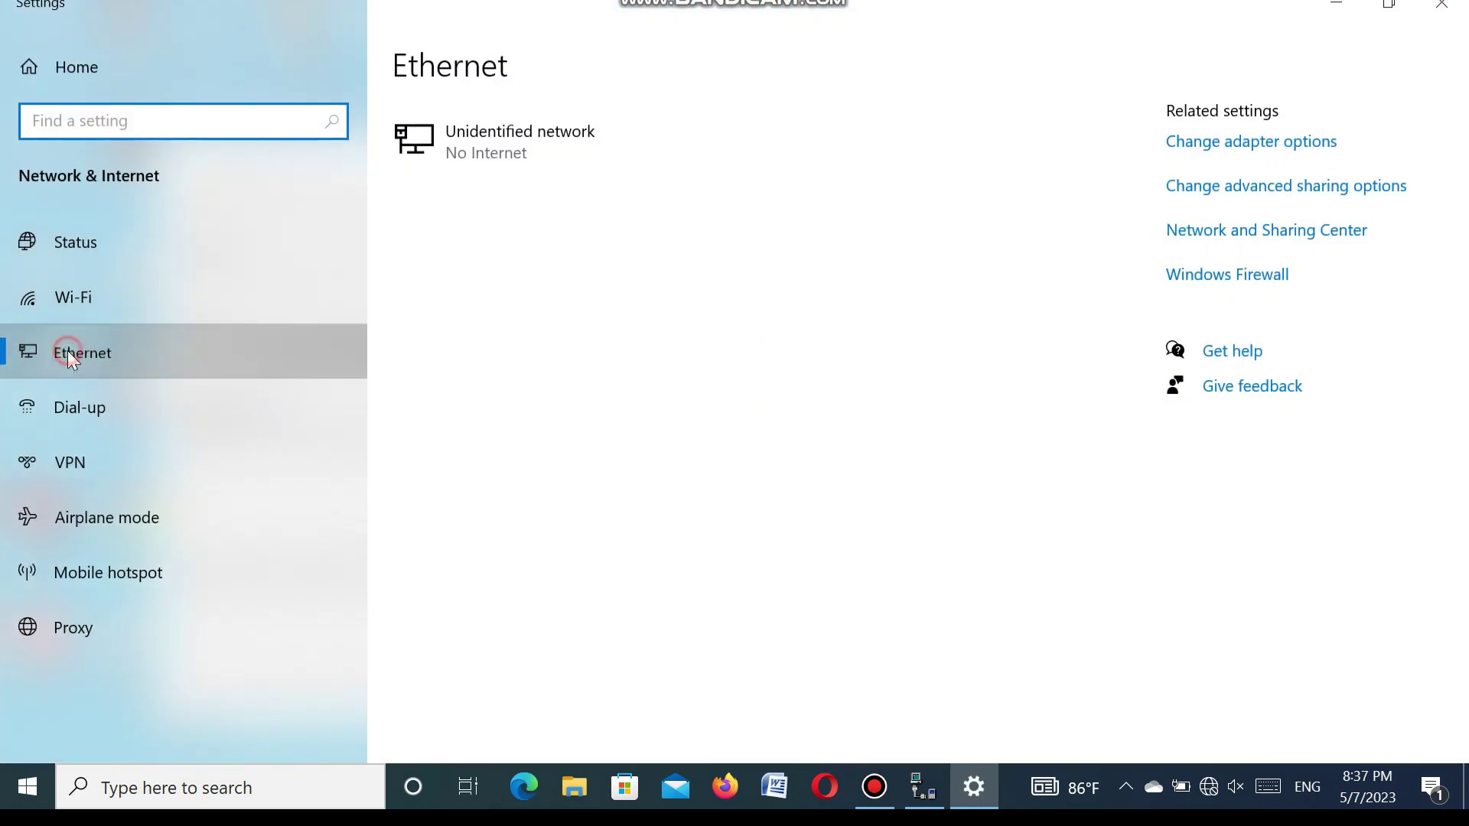
left_click(68, 351)
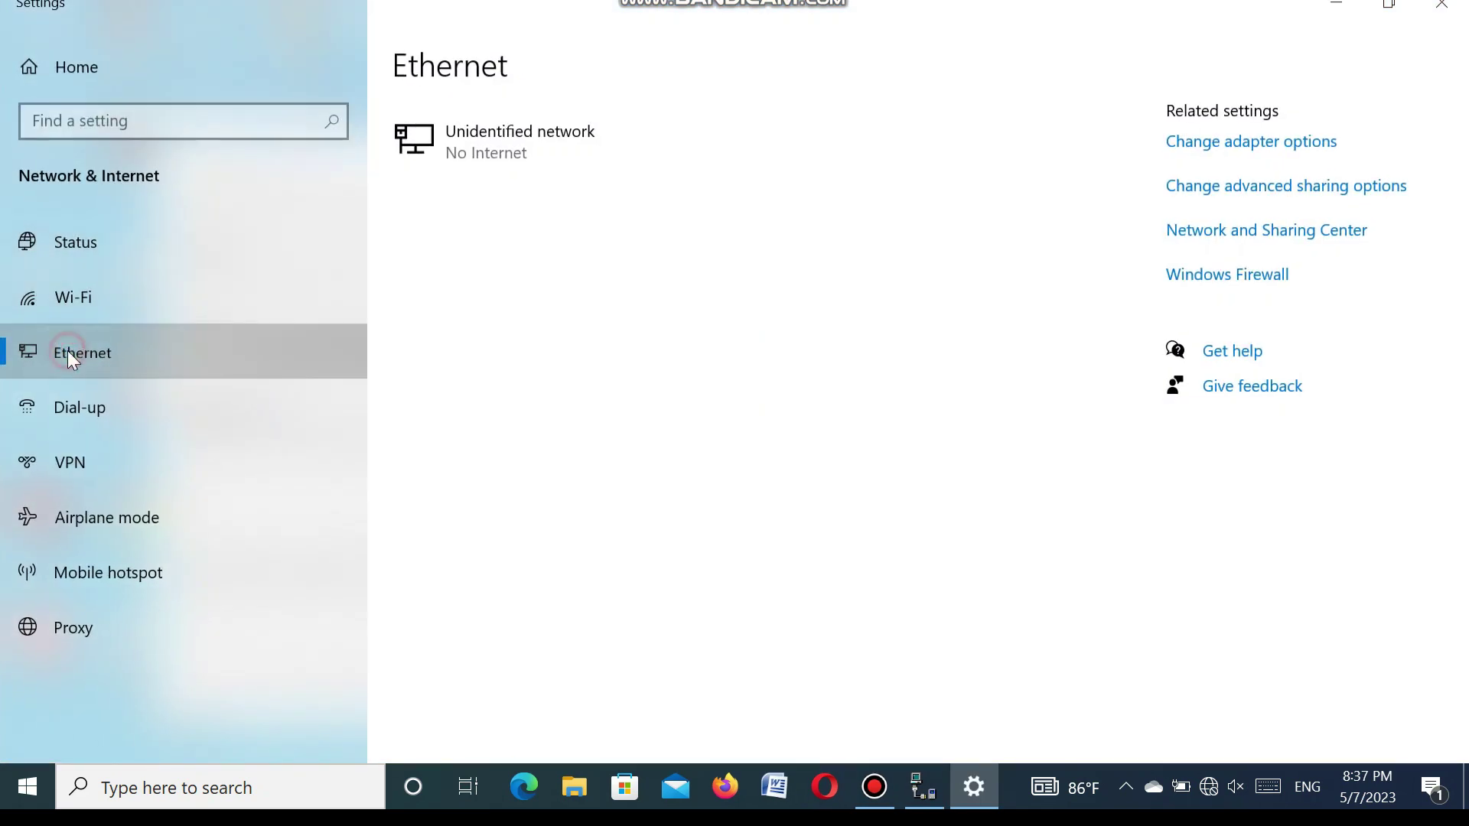
left_click(1242, 143)
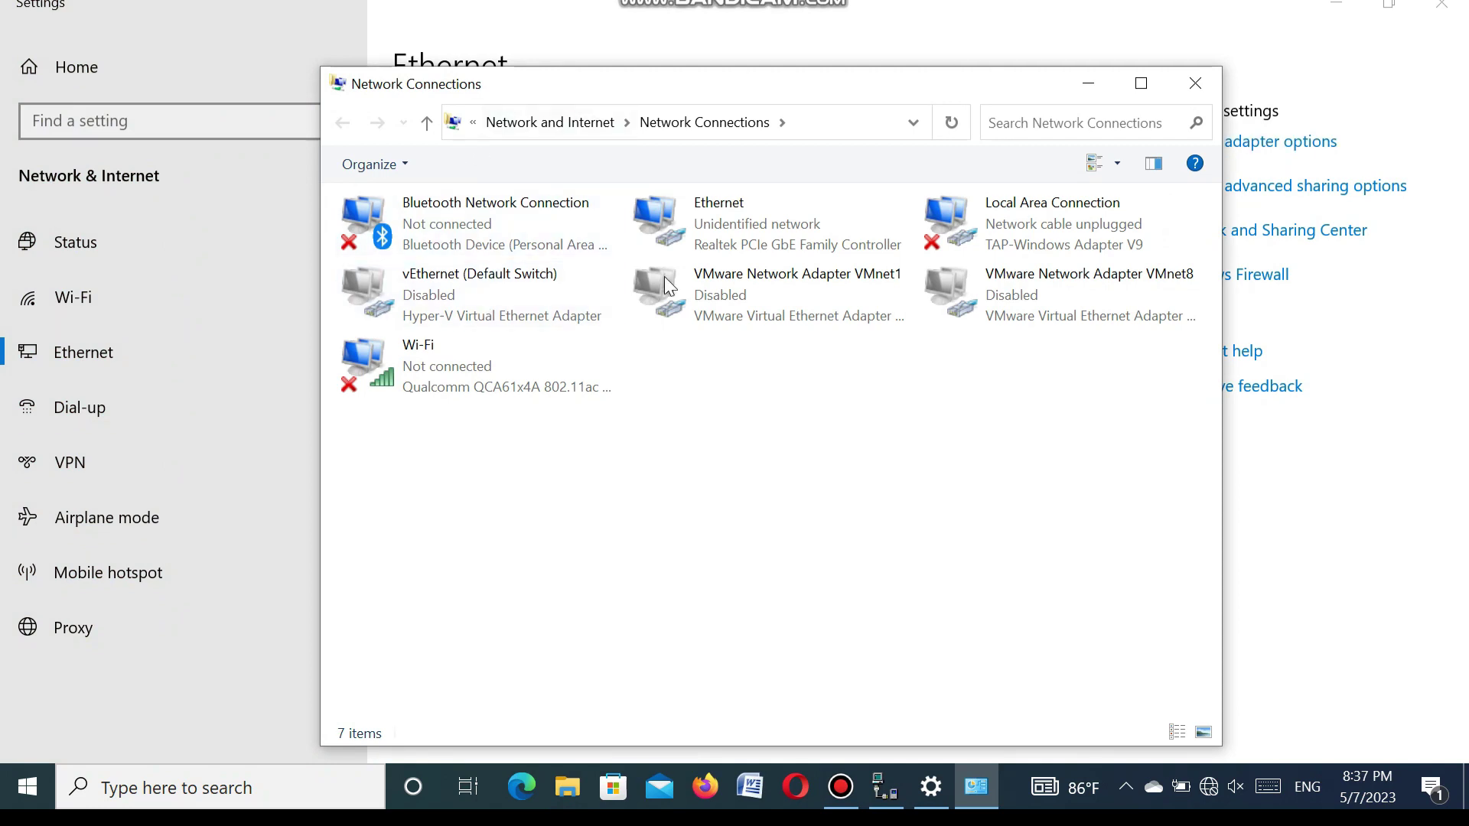
double_click(746, 223)
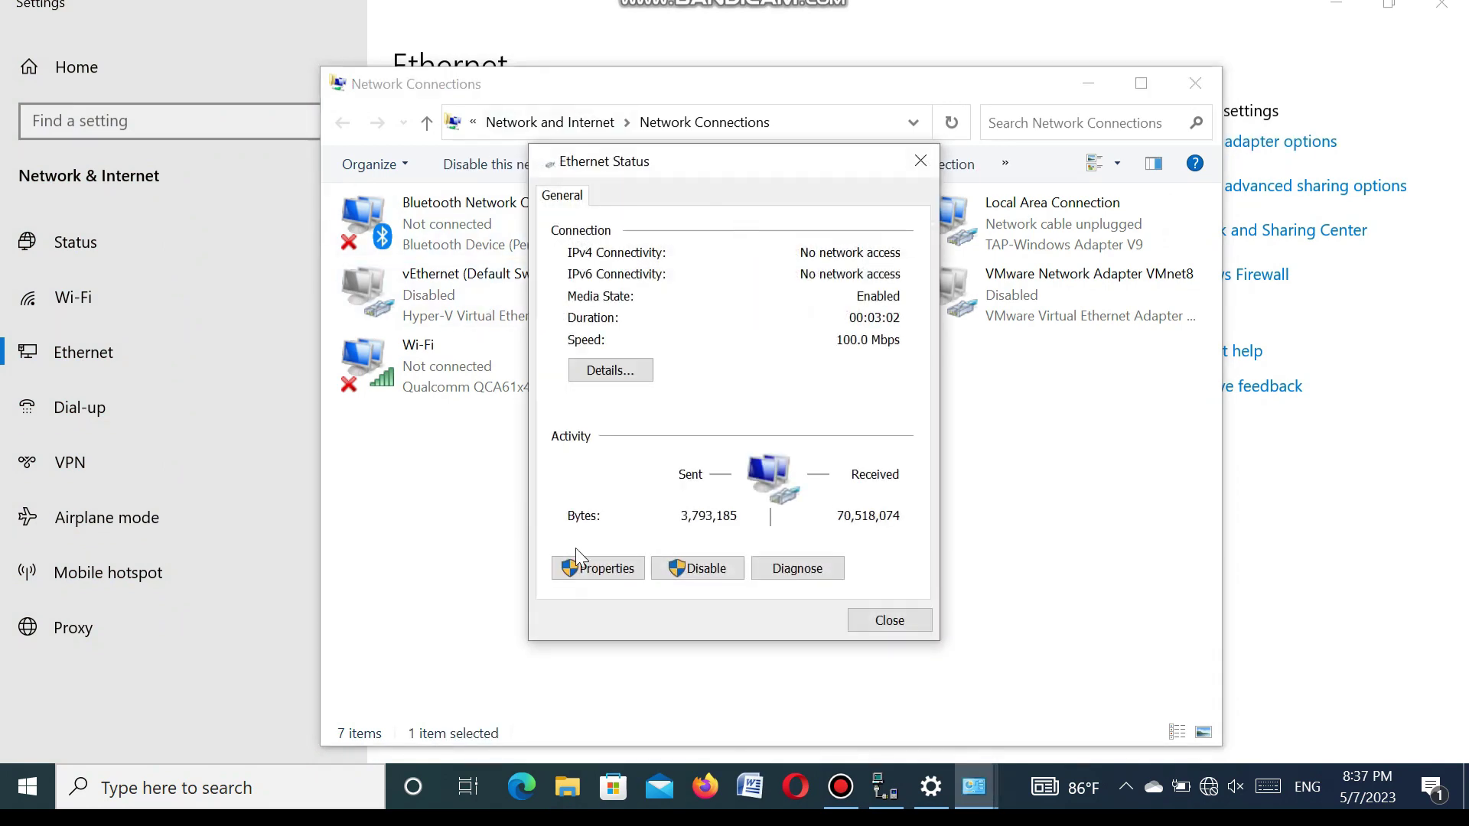
left_click(605, 568)
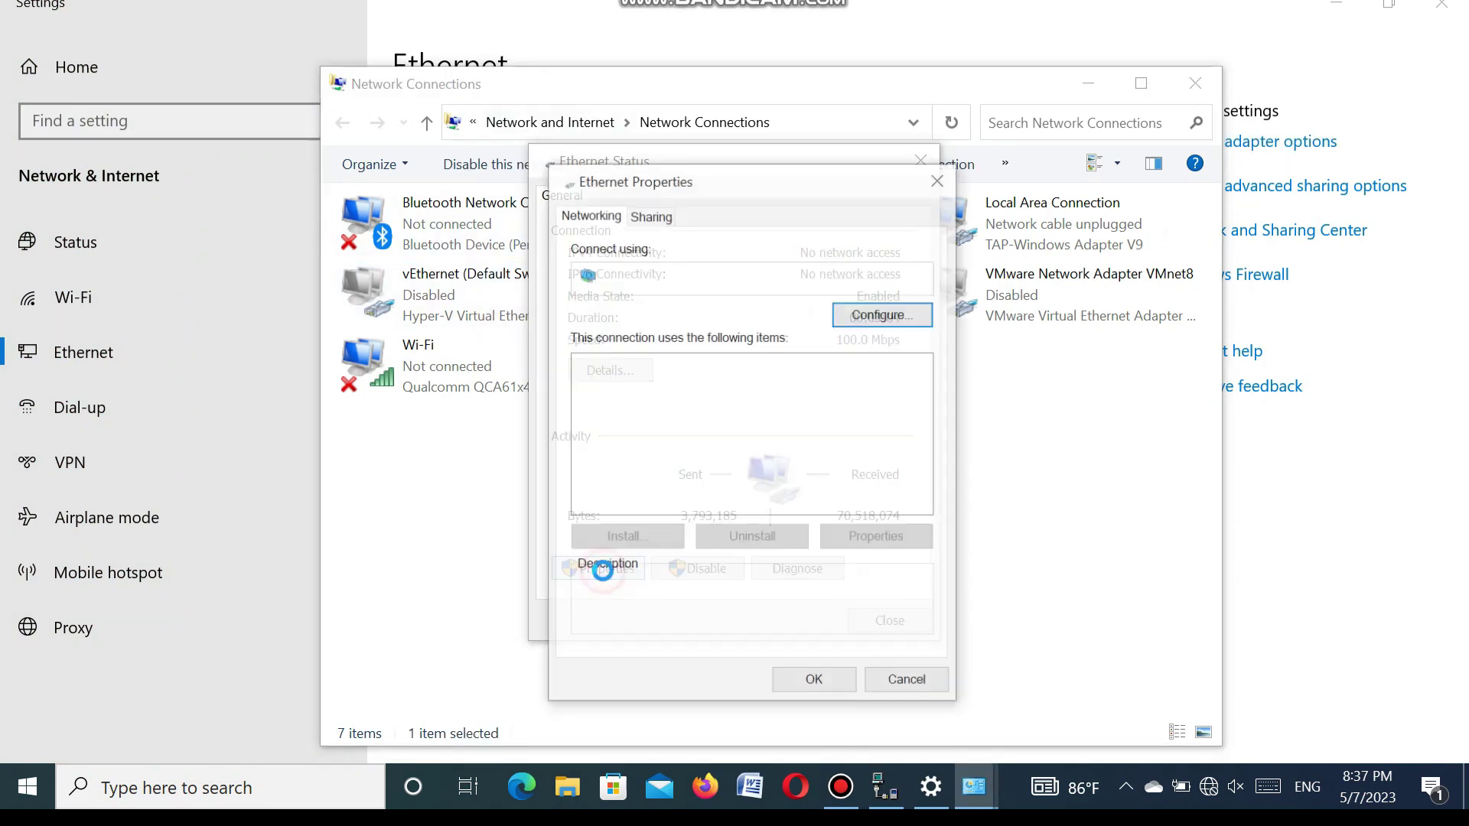
left_click(760, 460)
double_click(760, 459)
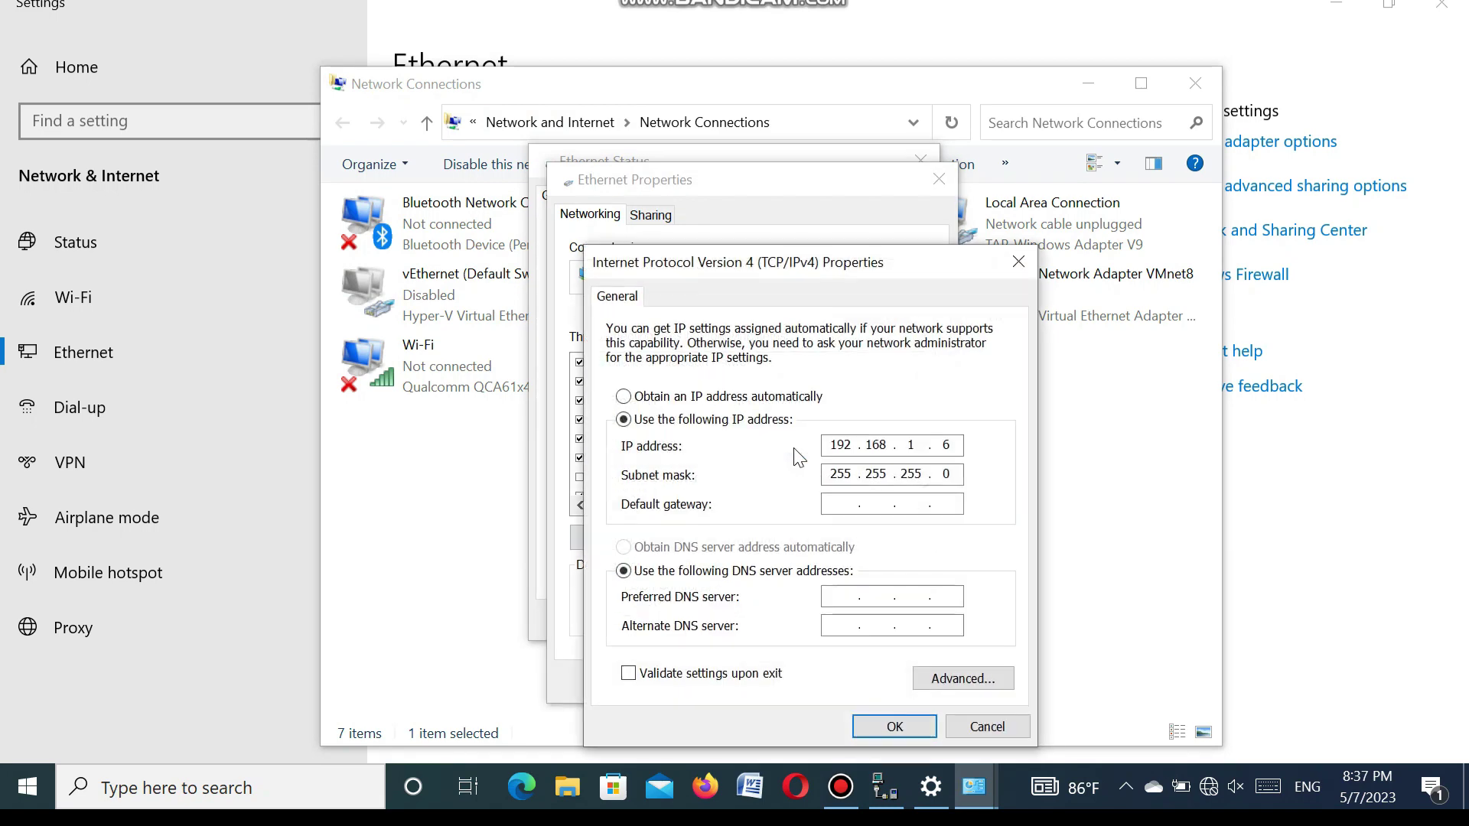
left_click(923, 445)
left_click(892, 733)
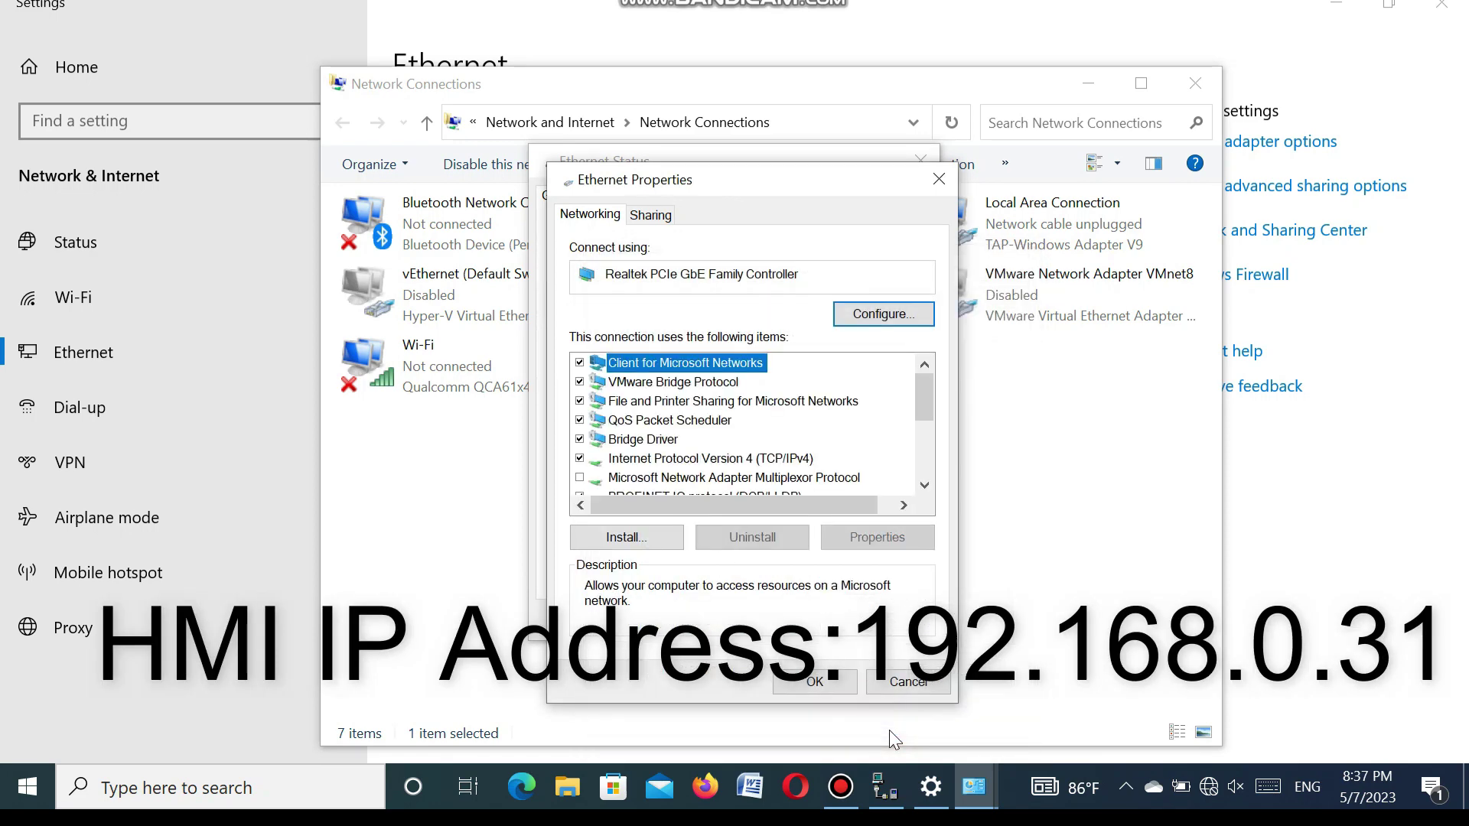
left_click(831, 683)
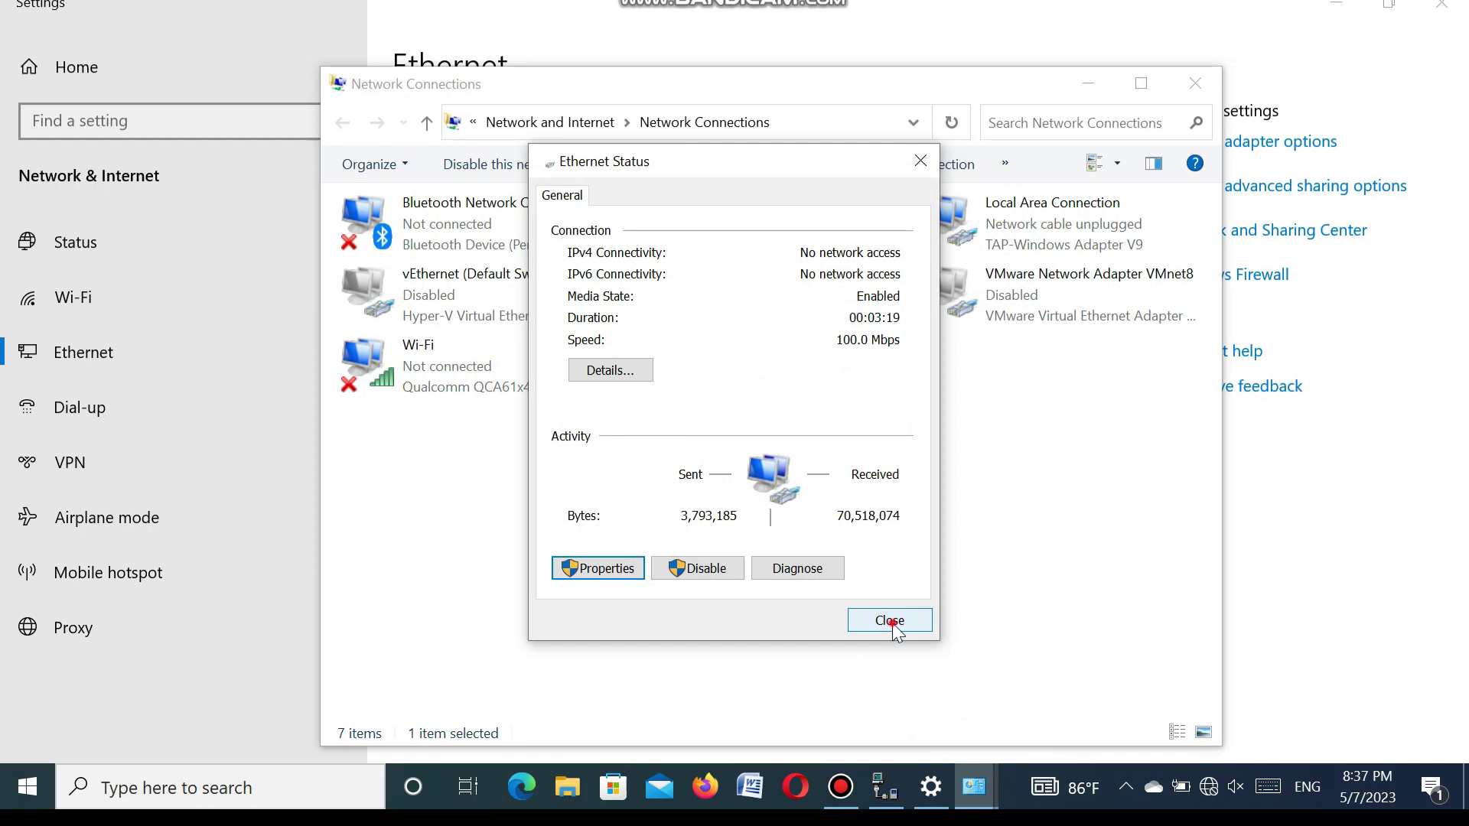
left_click(893, 624)
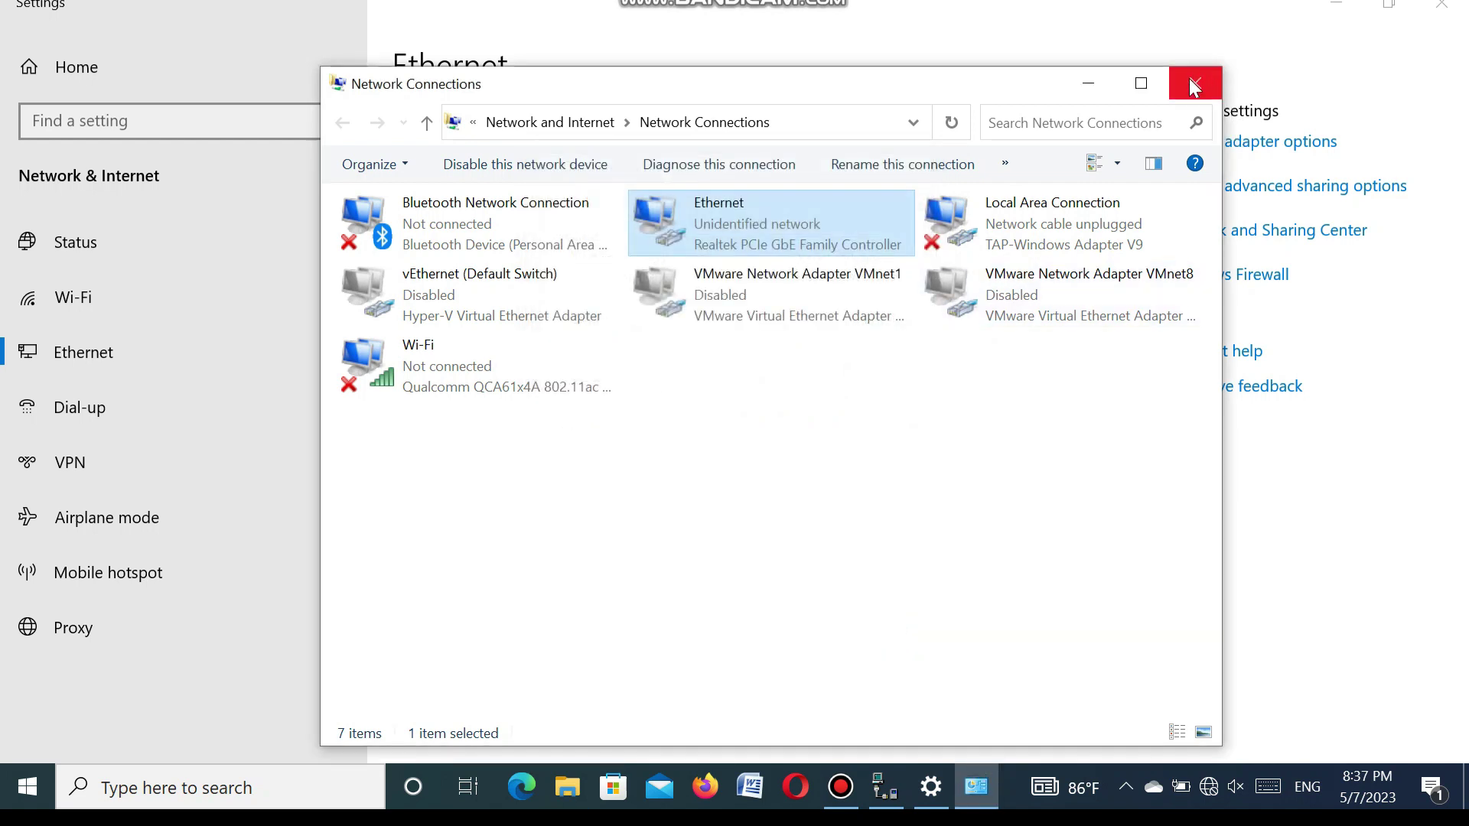
left_click(1189, 83)
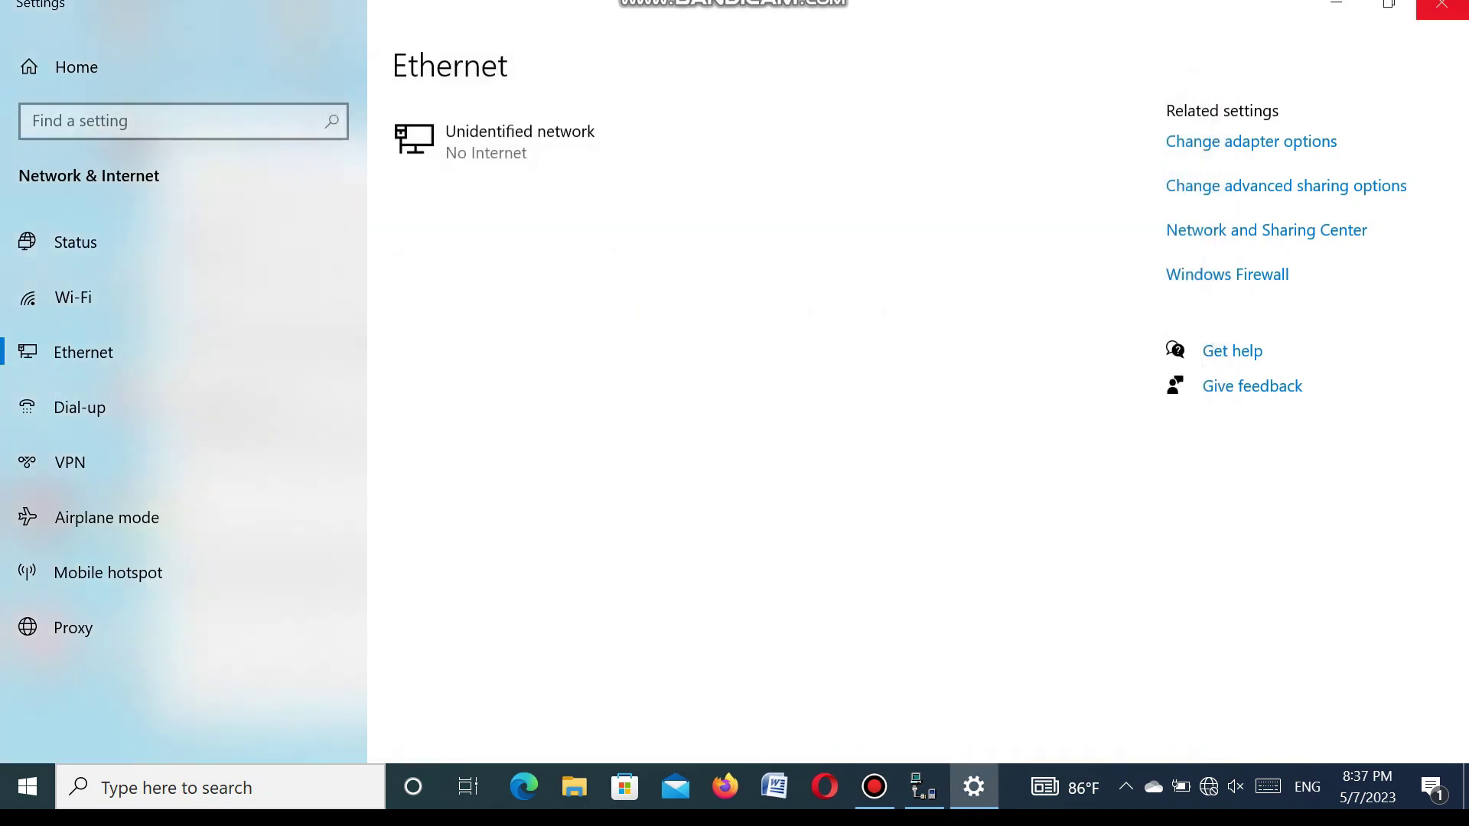
Change ProSave's target IP address to 192.168.0.31 and return to the Backup tab.
left_click(1454, 8)
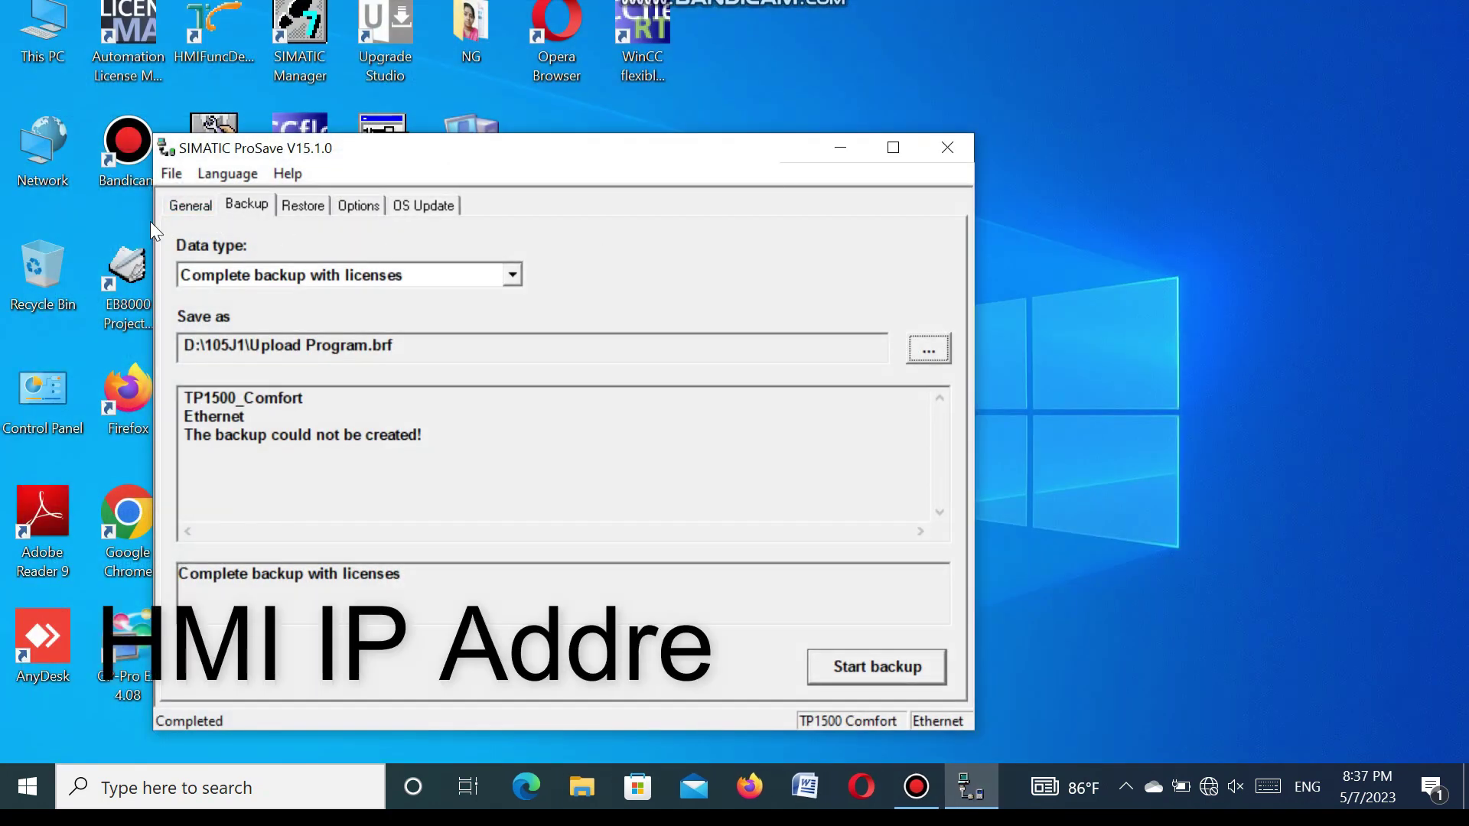
left_click(177, 203)
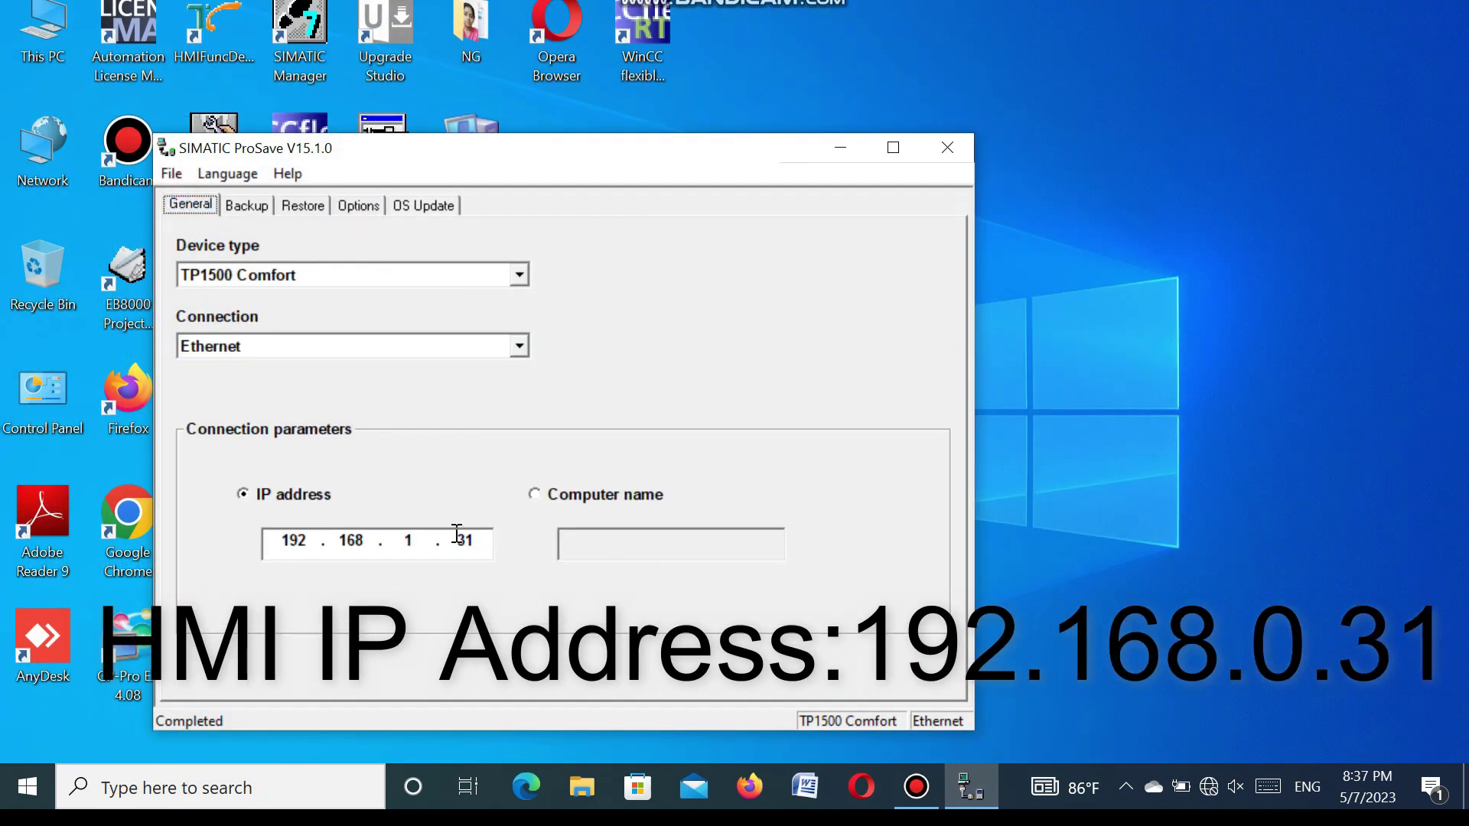
left_click(410, 545)
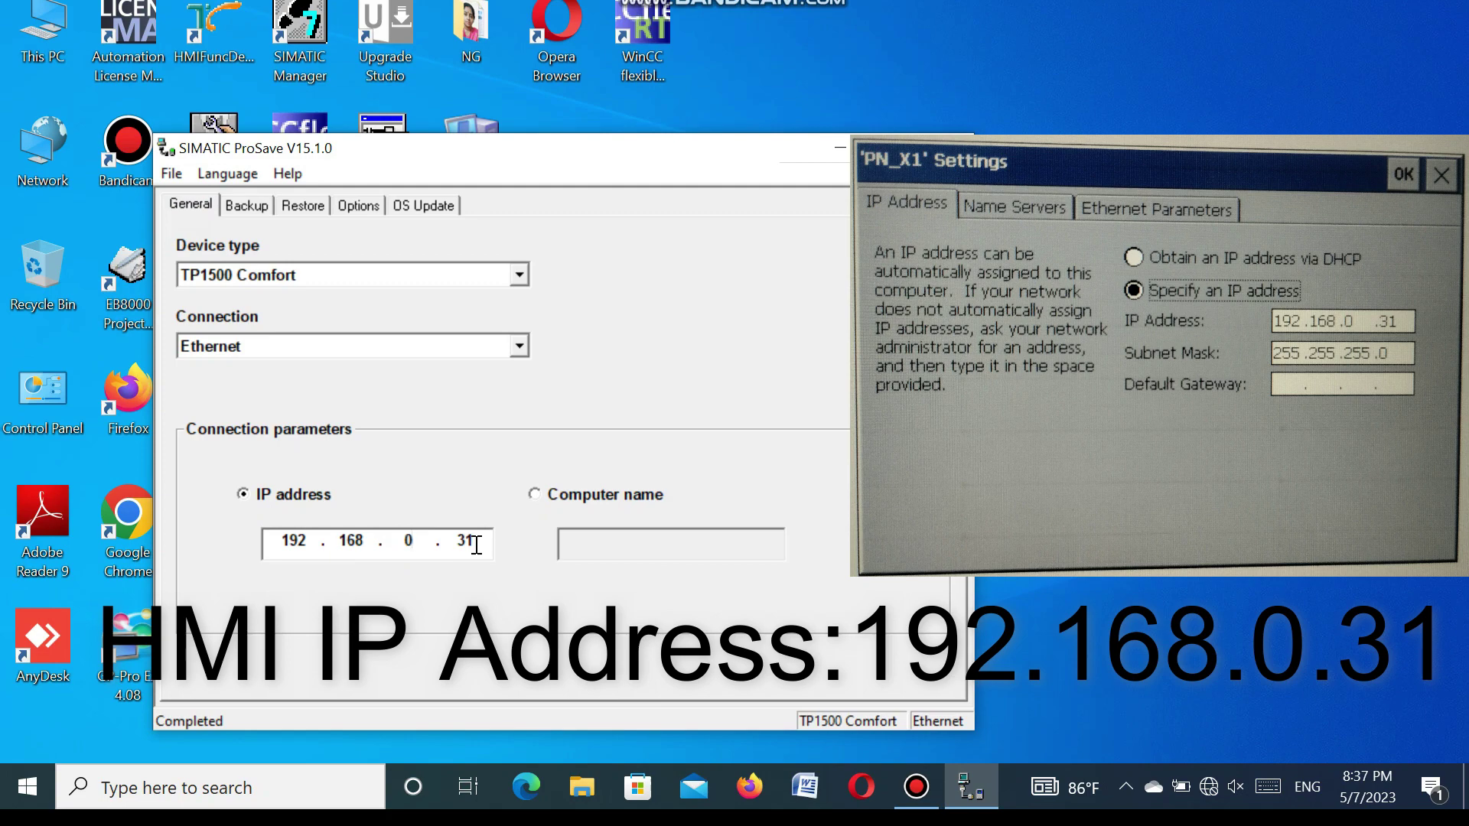
left_click(250, 204)
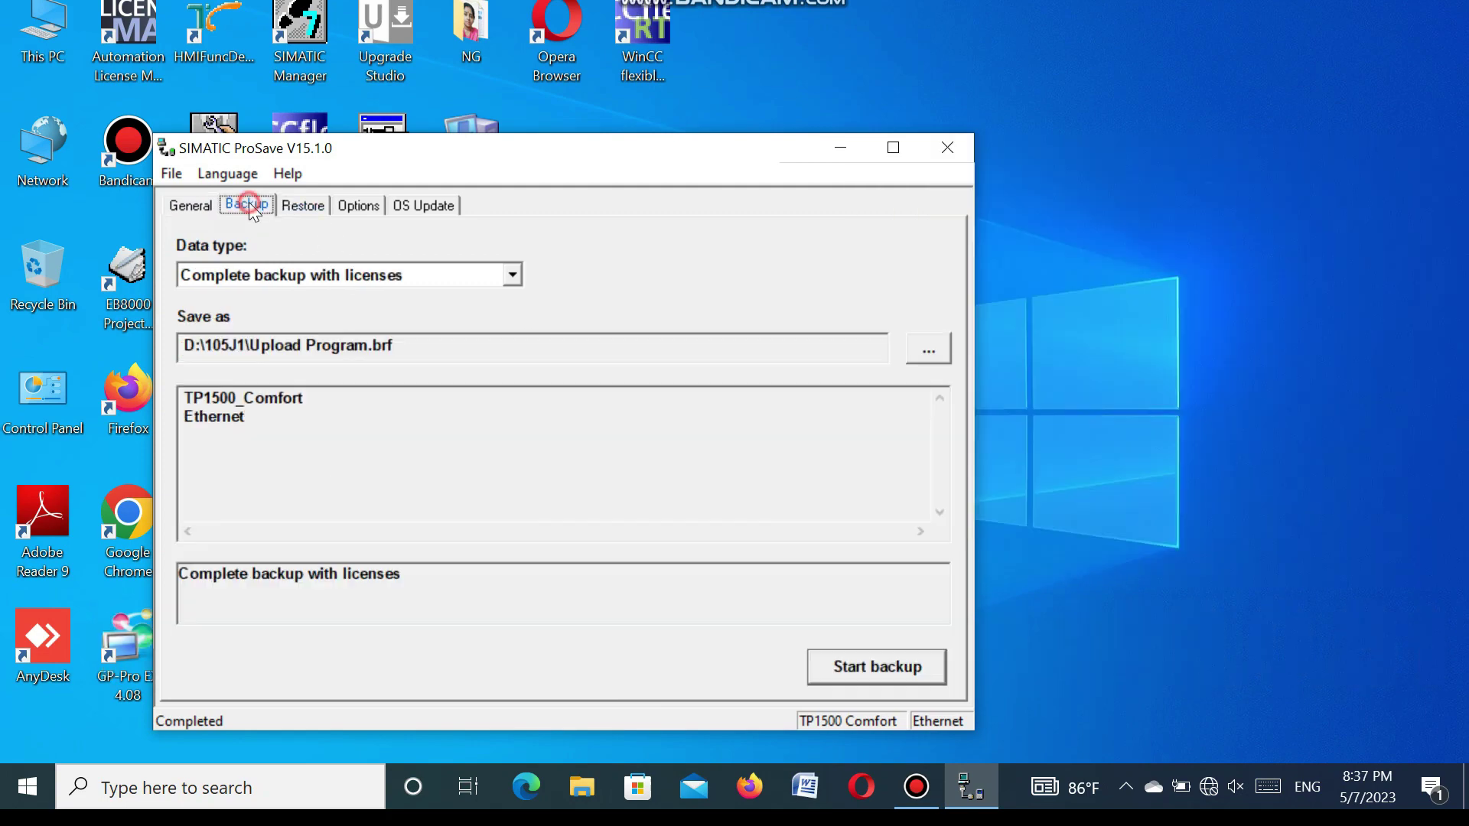
Run the complete backup with licenses to D:\105J1\Upload Program.brf until it reports success.
left_click(855, 660)
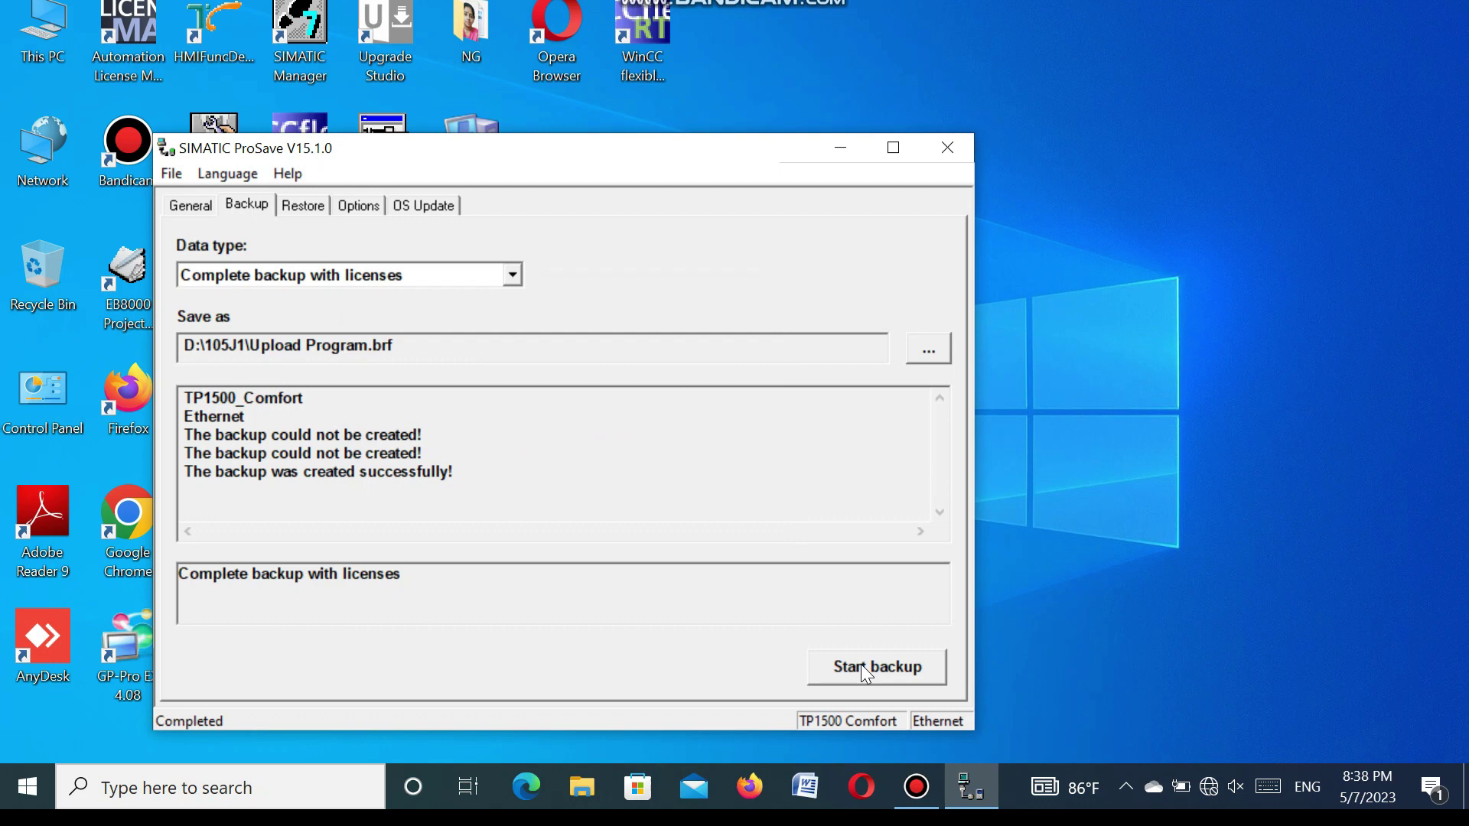
Rerun the backup, confirming replacement of the existing Upload Program.brf.
left_click(861, 664)
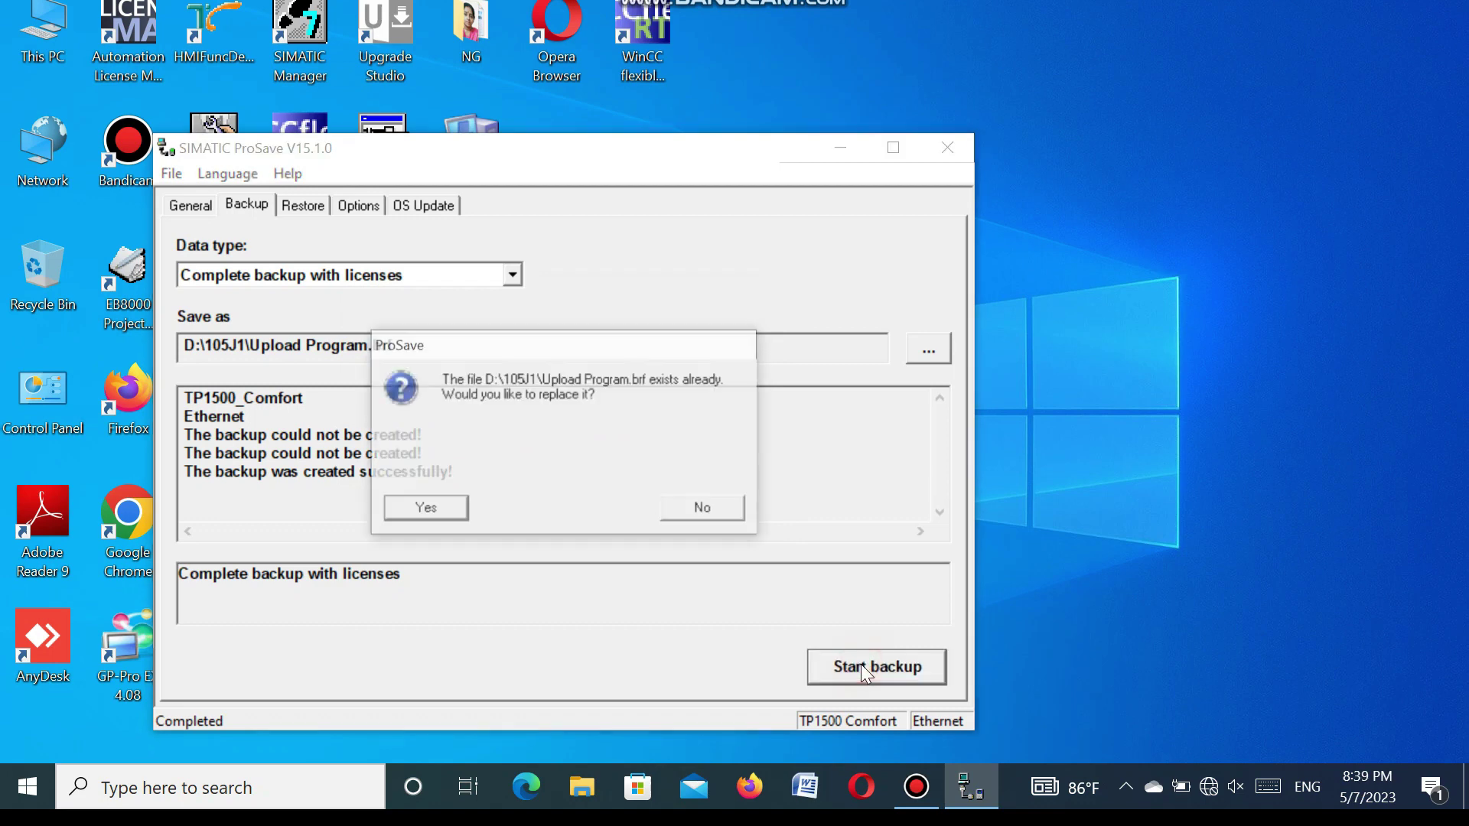
left_click(432, 511)
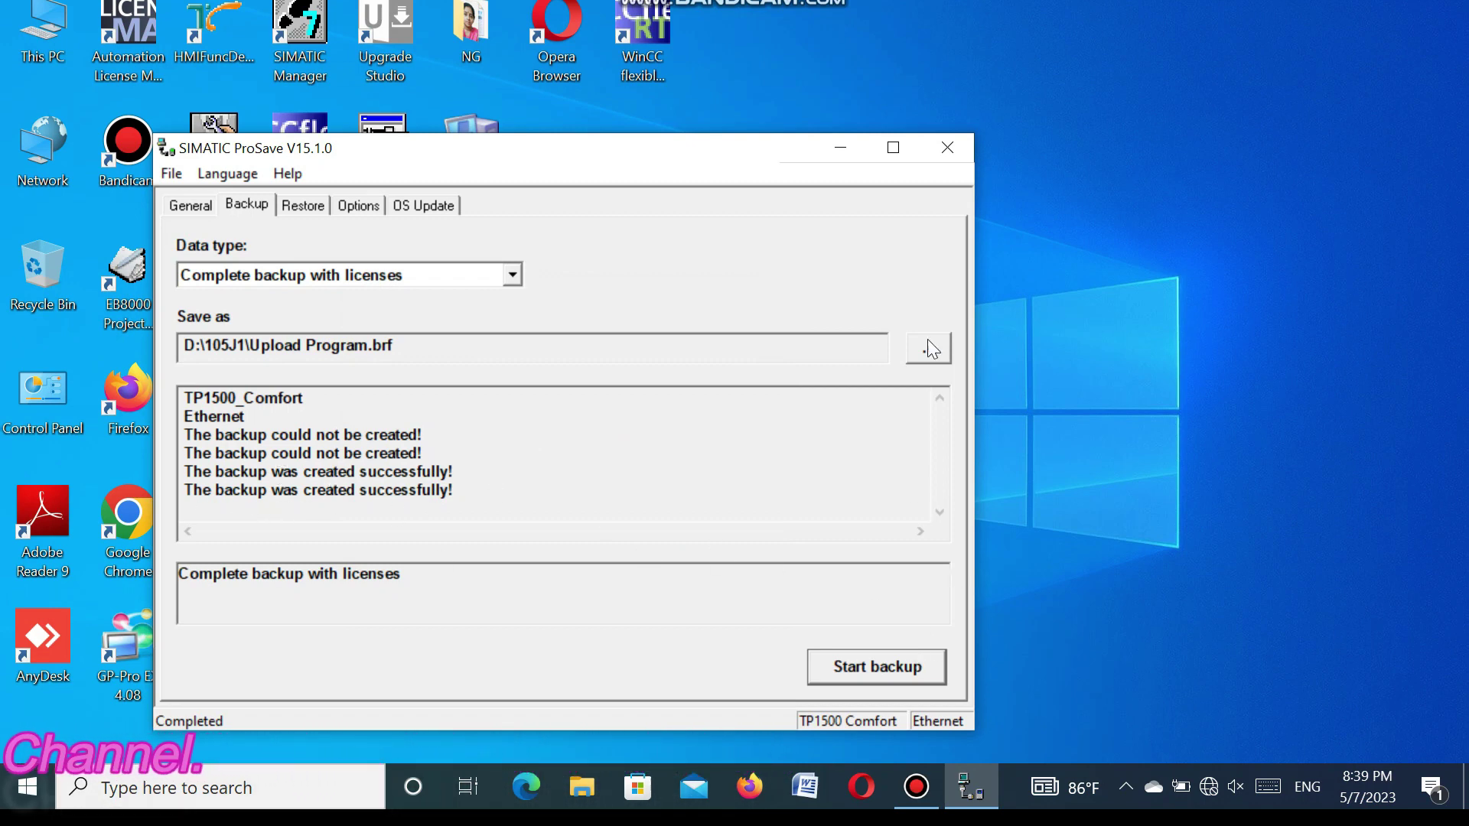
On the Restore tab, browse to D:\105J1 and select Upload Program.brf.
left_click(315, 205)
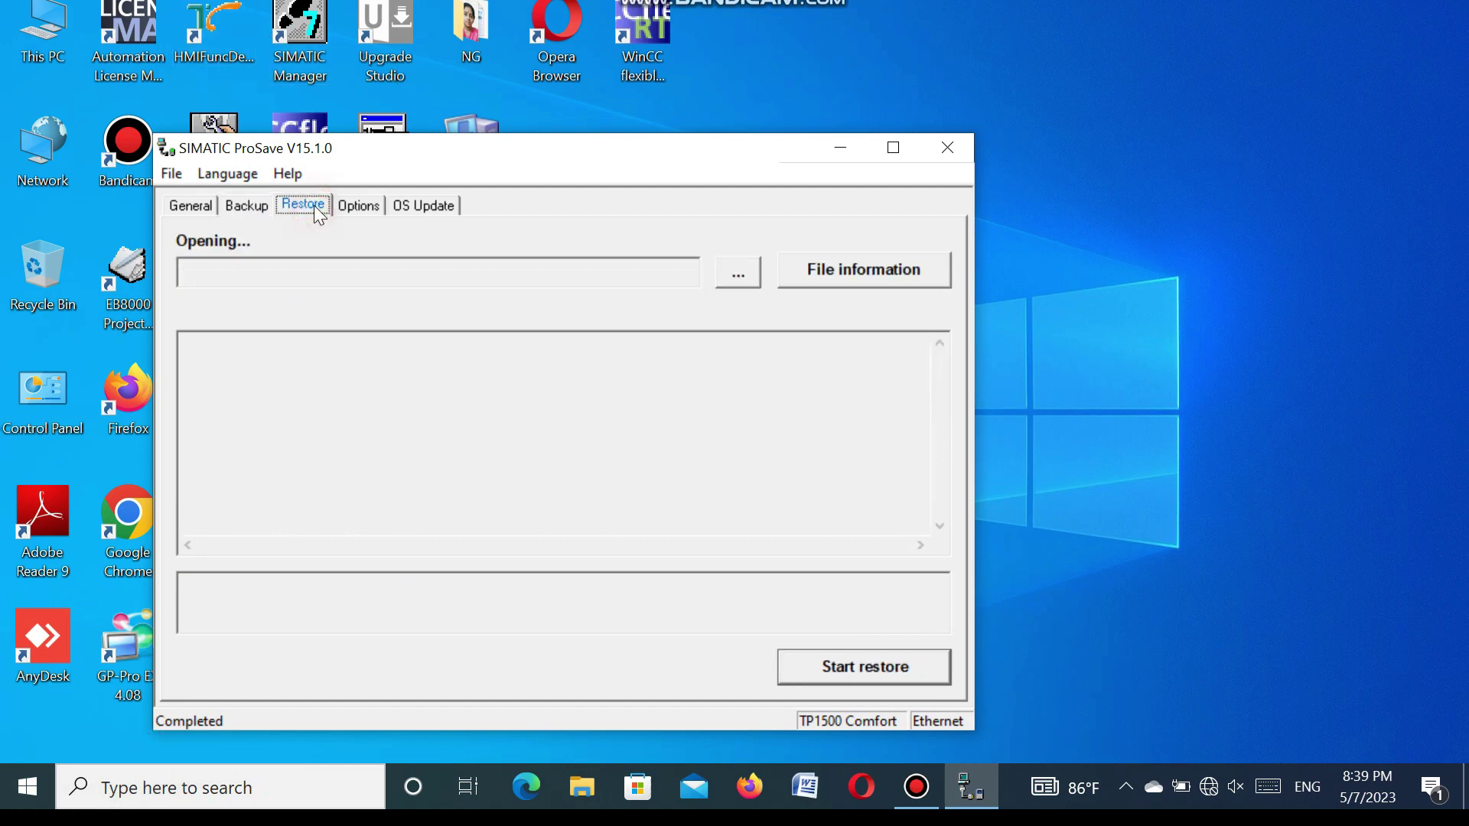
left_click(738, 273)
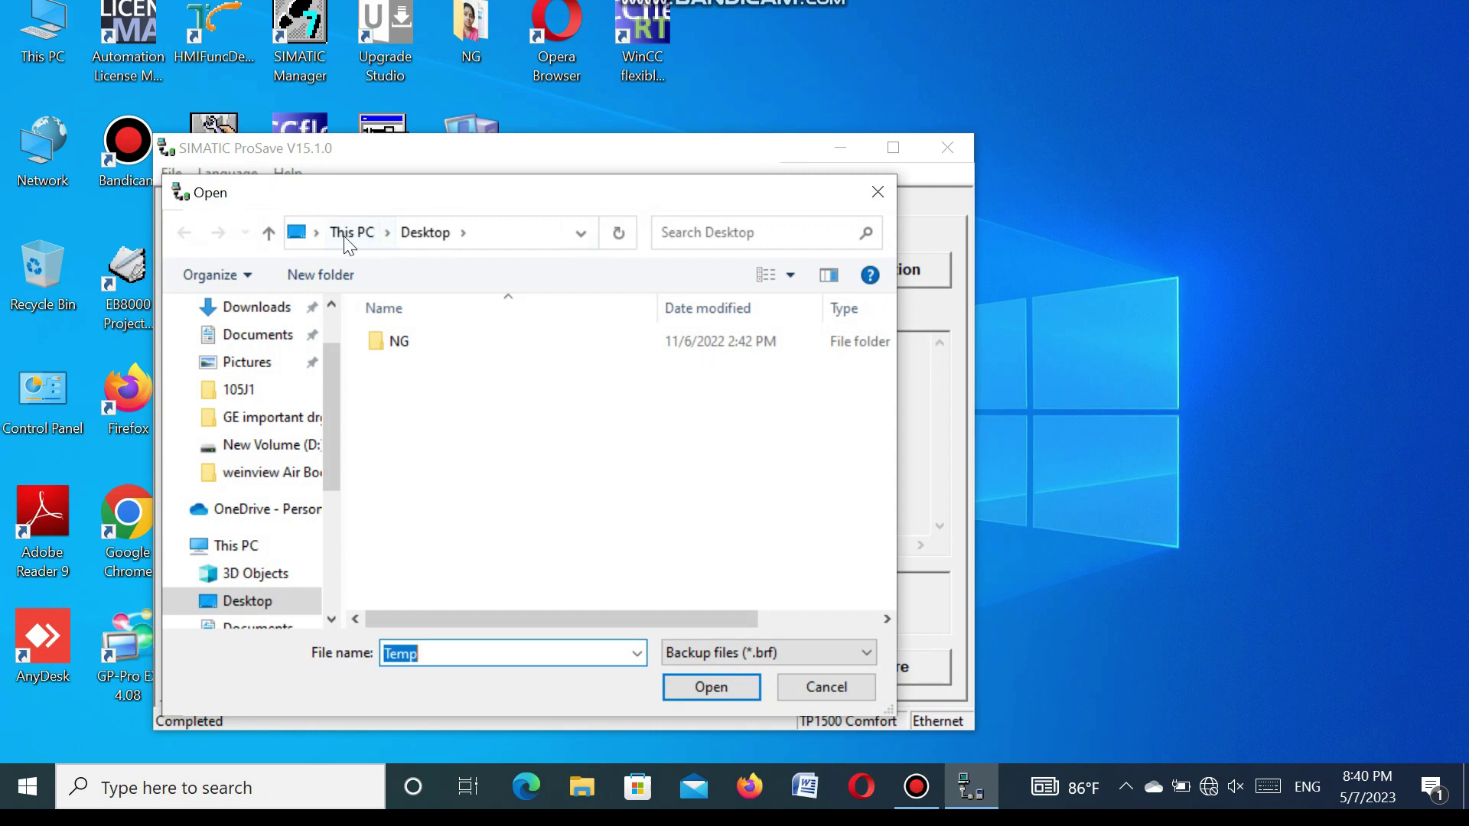
left_click(346, 235)
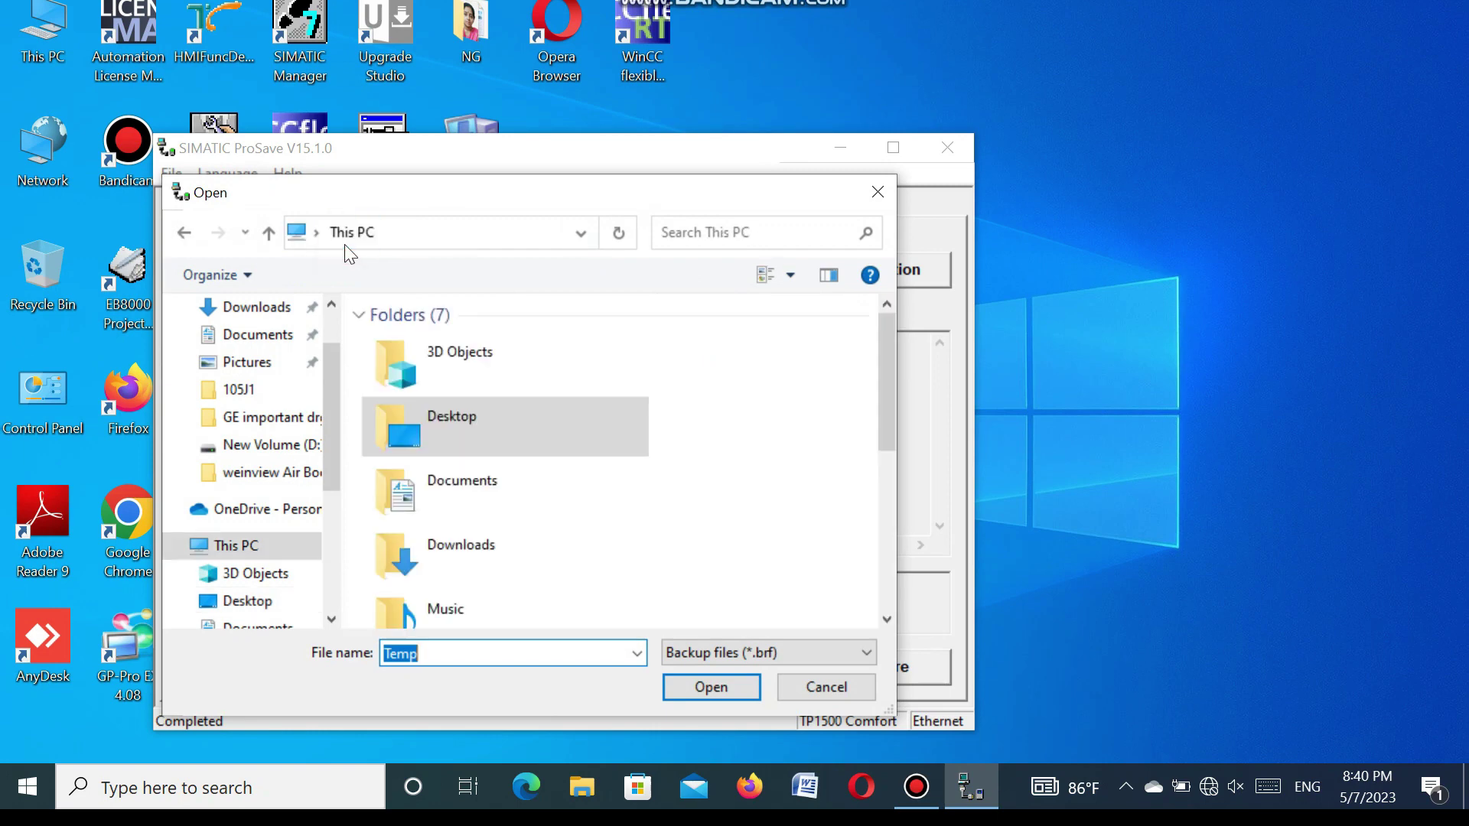
left_click(884, 604)
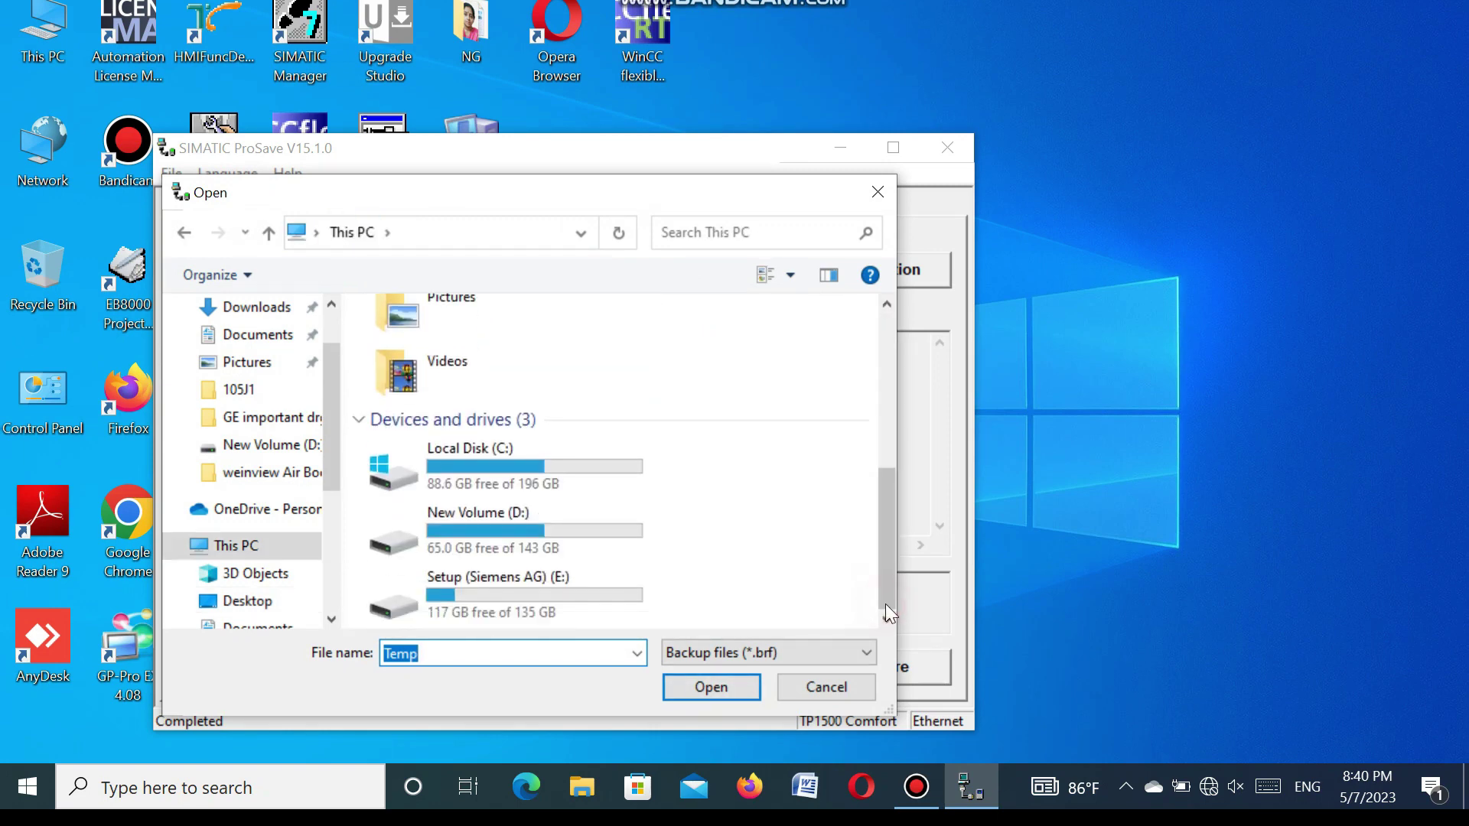
left_click(529, 534)
double_click(529, 535)
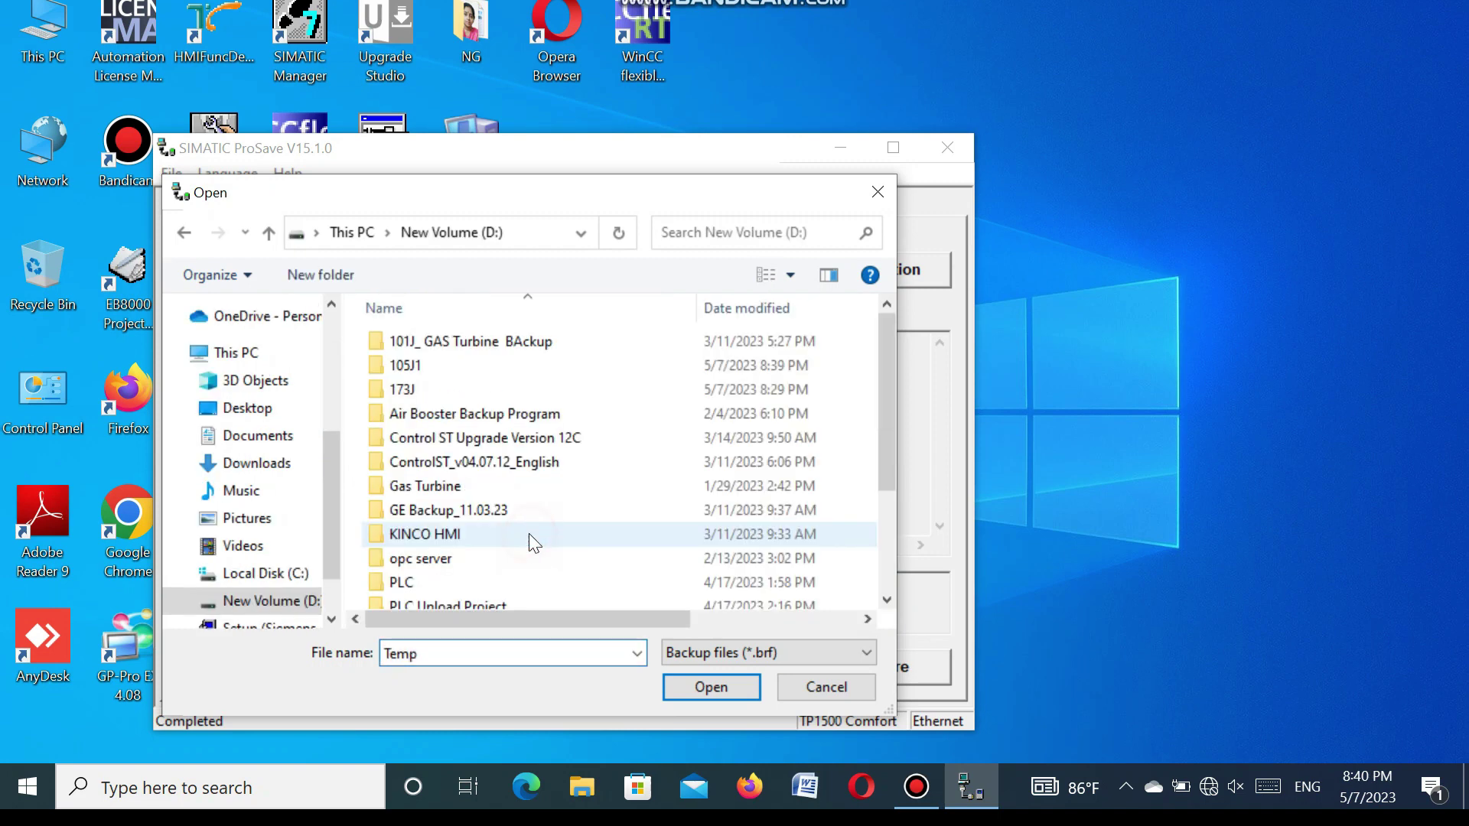
double_click(406, 366)
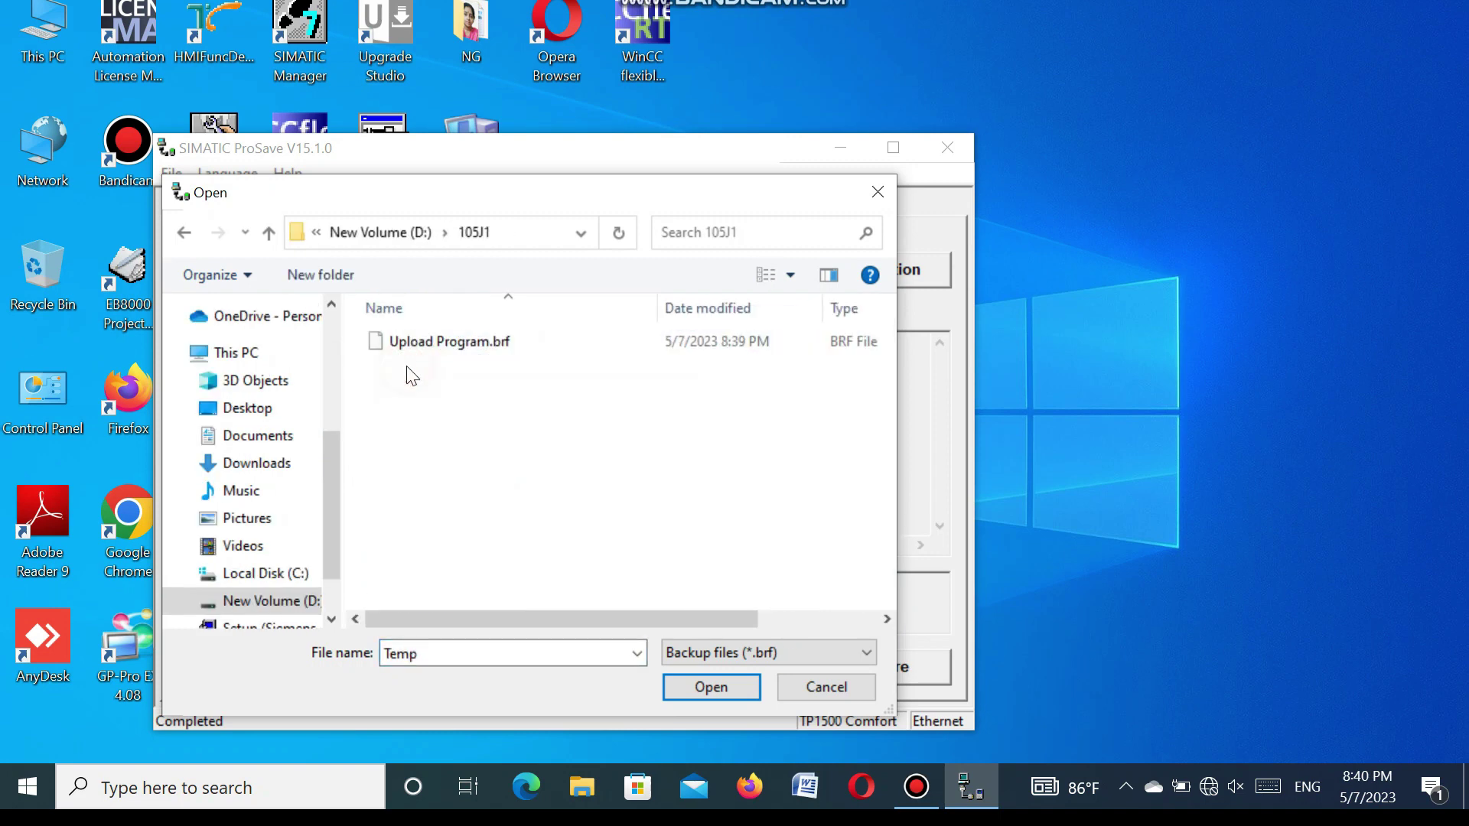
left_click(450, 342)
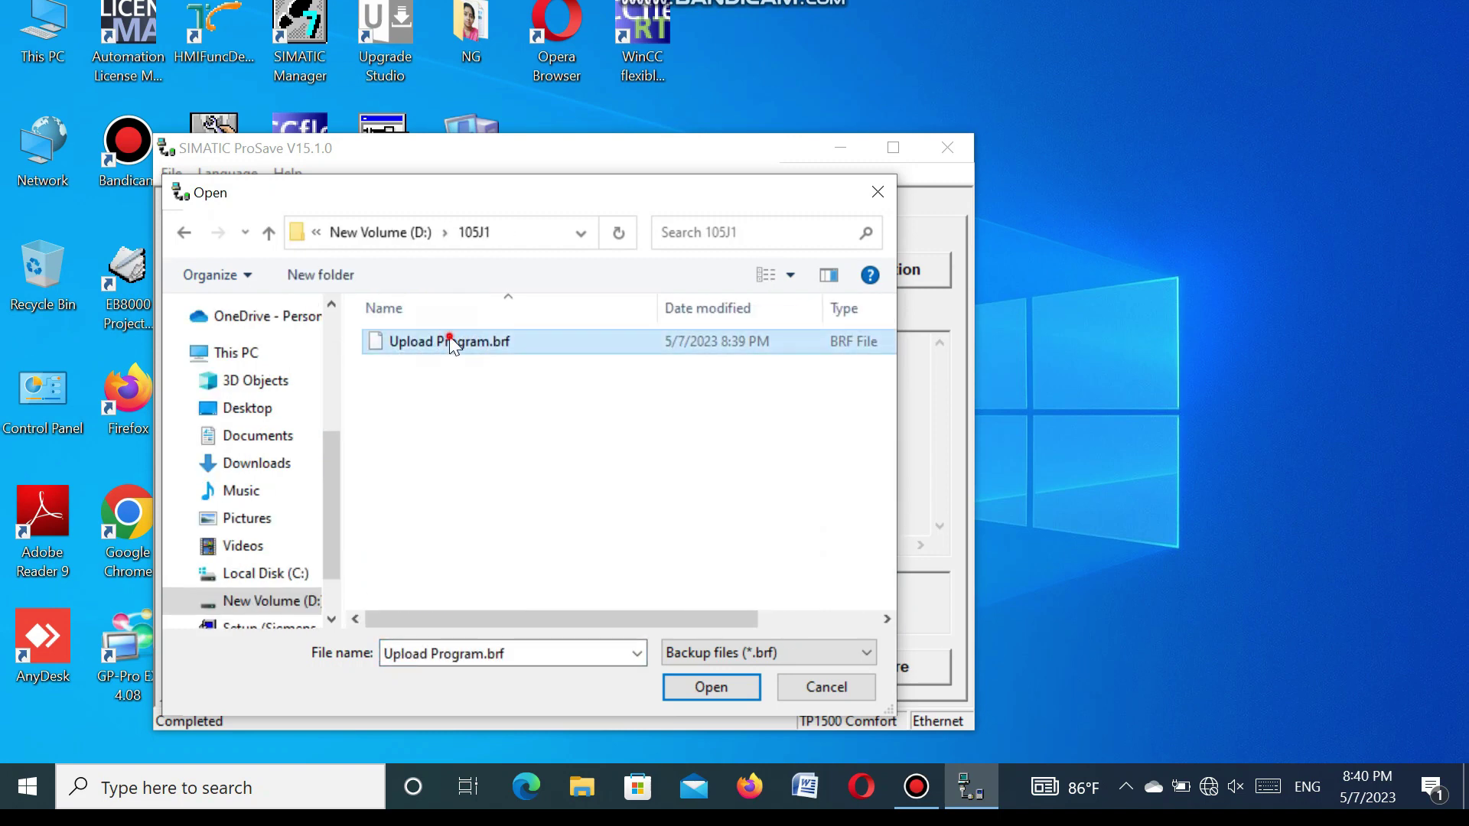
Load Upload Program.brf to show its details: TP1500 Comfort, 25251282 bytes, firmware V12.00.00.00_33.25.
left_click(718, 683)
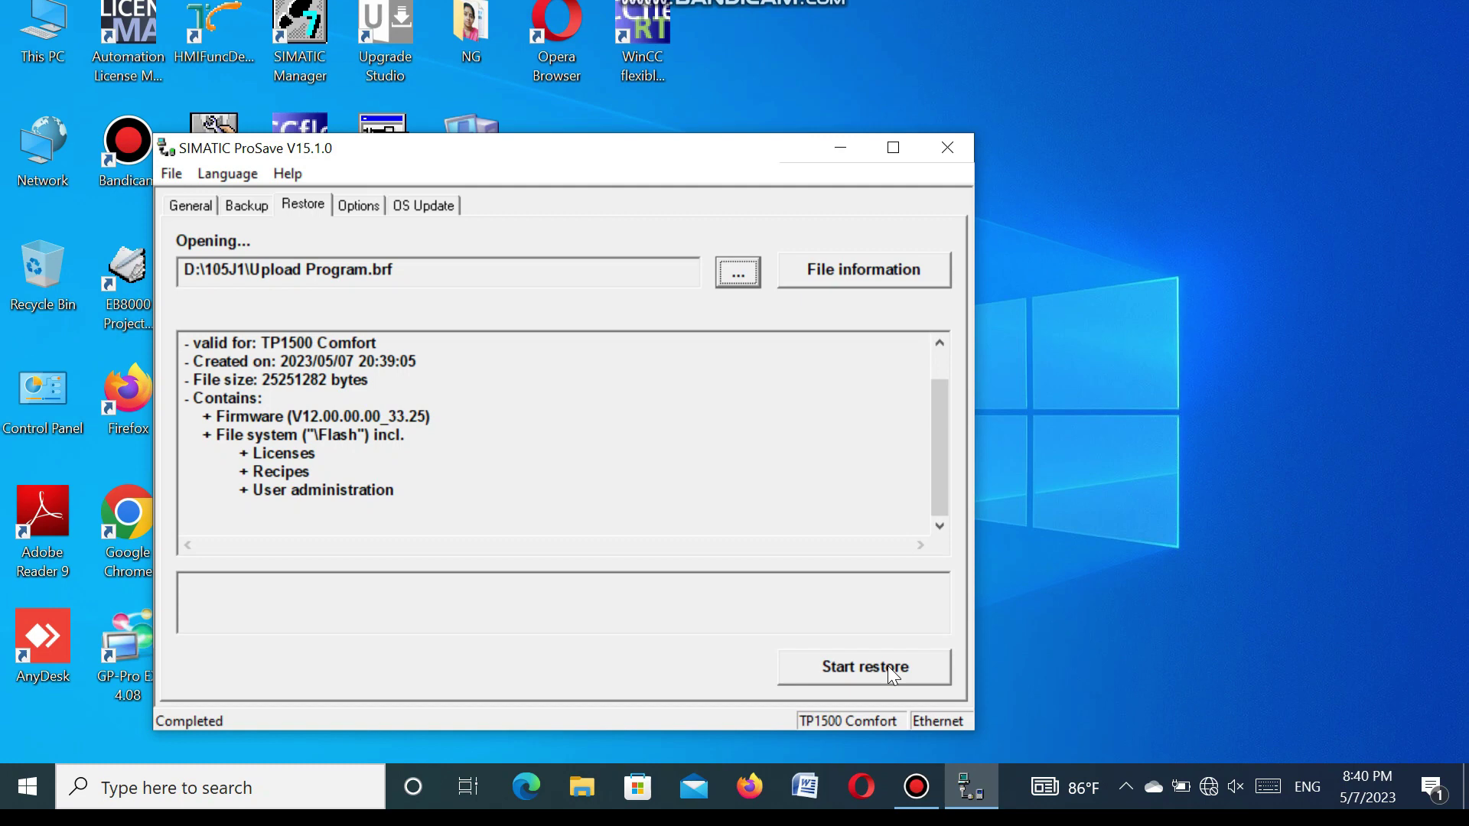
Close the SIMATIC ProSave window, leaving the Windows desktop showing.
left_click(962, 160)
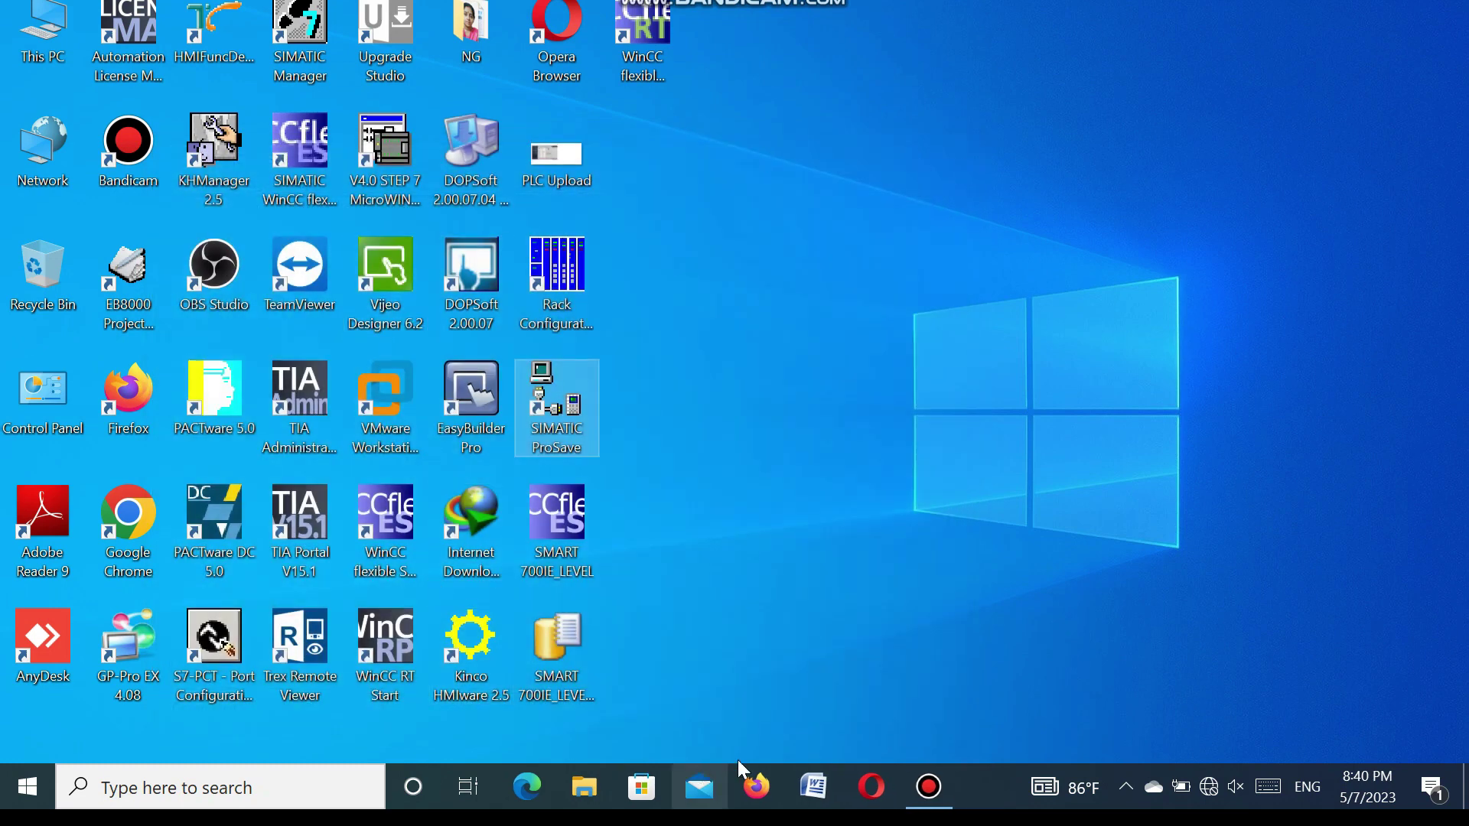